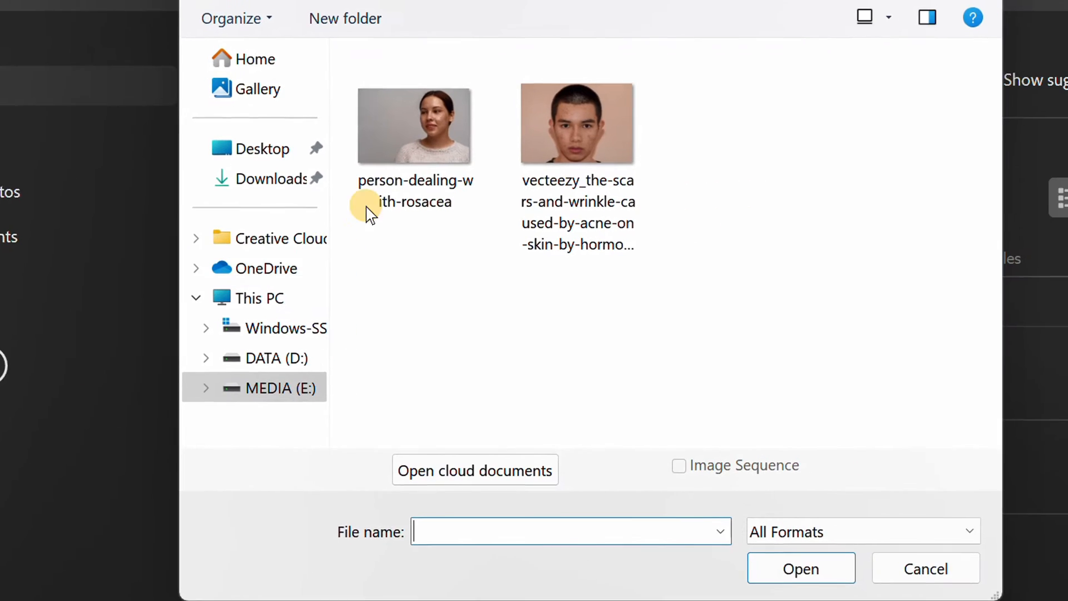
Open the person-dealing-with-rosacea image
{"action": "left_click", "coordinate": [530, 150]}
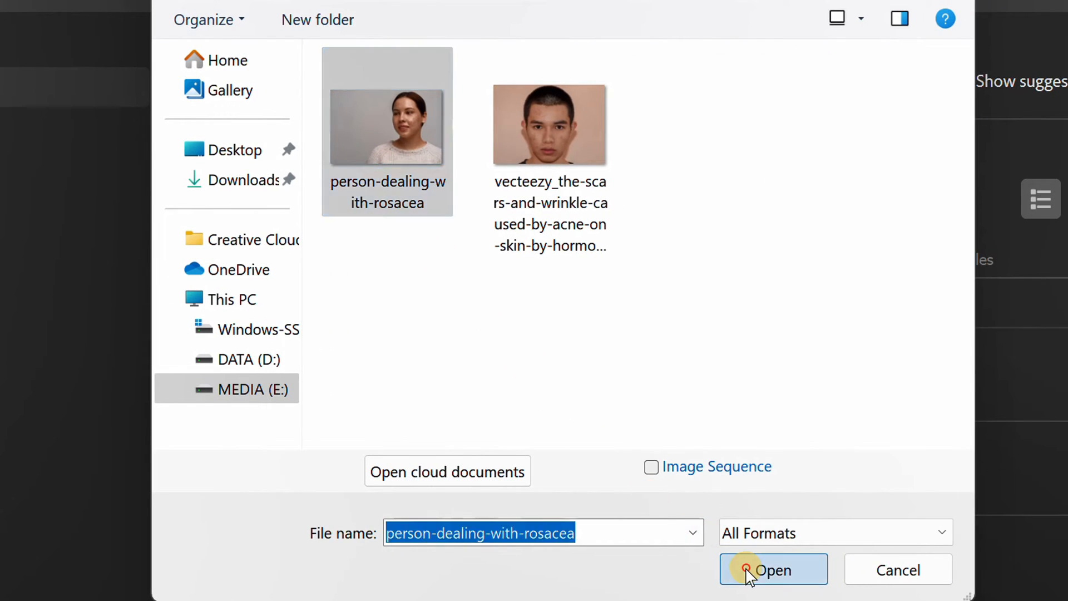
{"action": "left_click", "coordinate": [748, 568]}
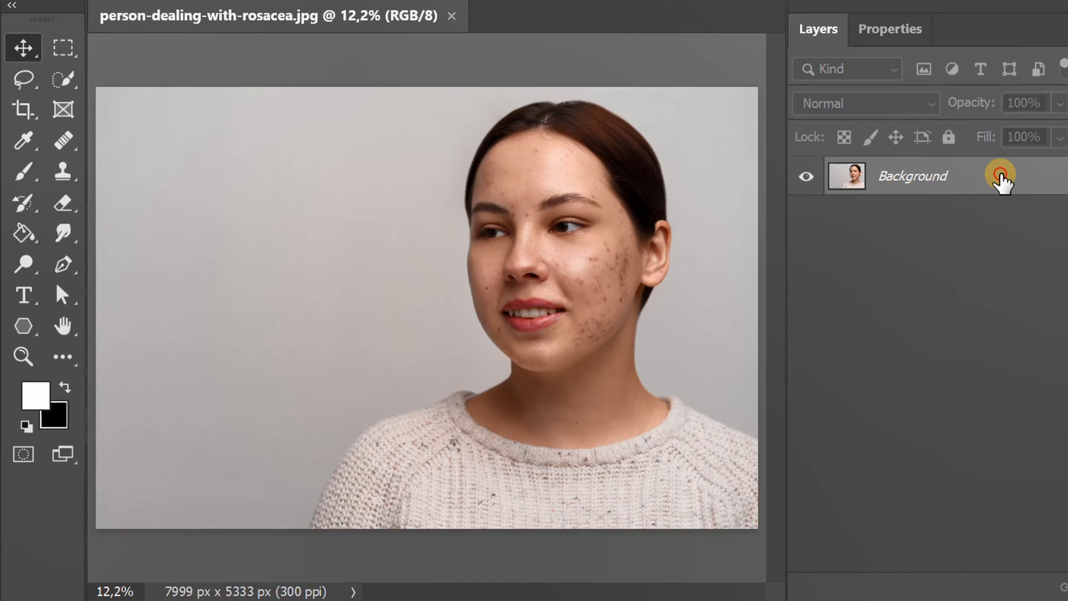
Duplicate the Background layer and add a new empty layer above the copy
{"action": "key", "text": "ctrl+j"}
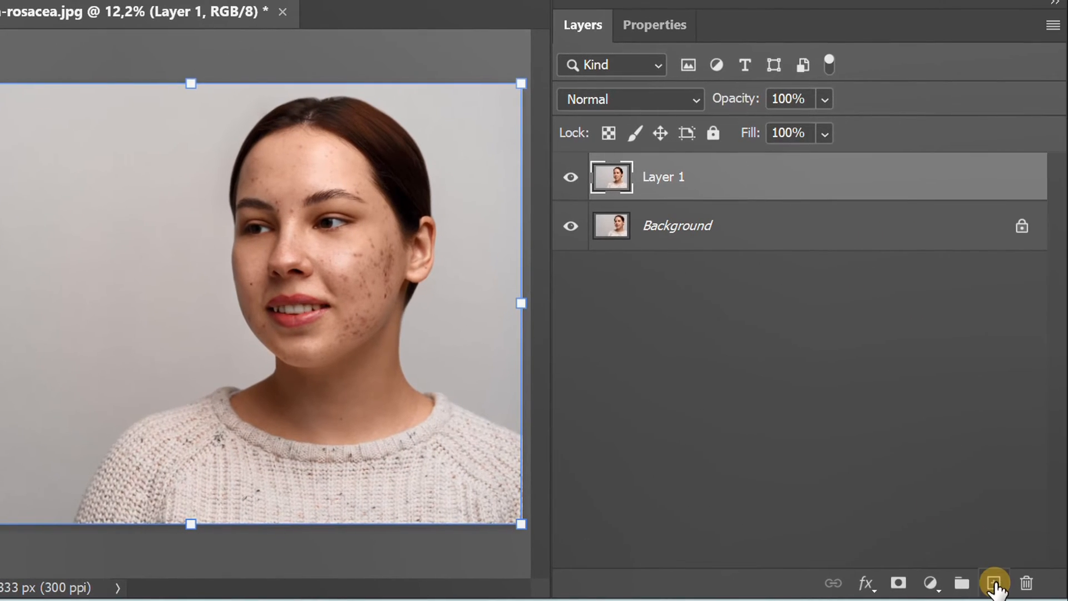
{"action": "left_click", "coordinate": [994, 583]}
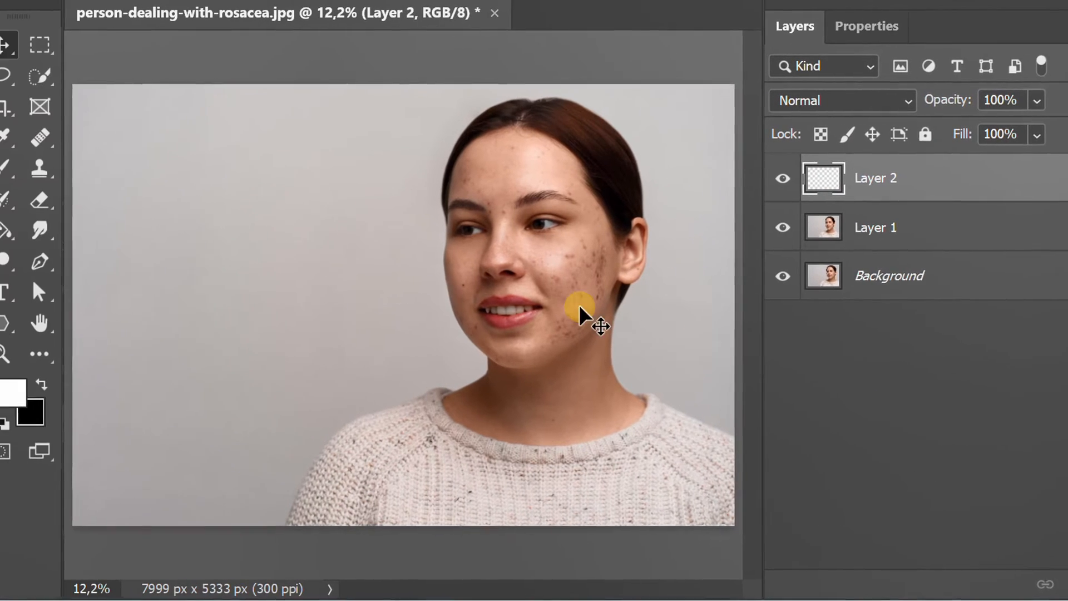
With the Healing Brush Tool, sample clean skin and heal the red spot on the upper forehead, working on the empty layer
{"action": "right_click", "coordinate": [72, 137]}
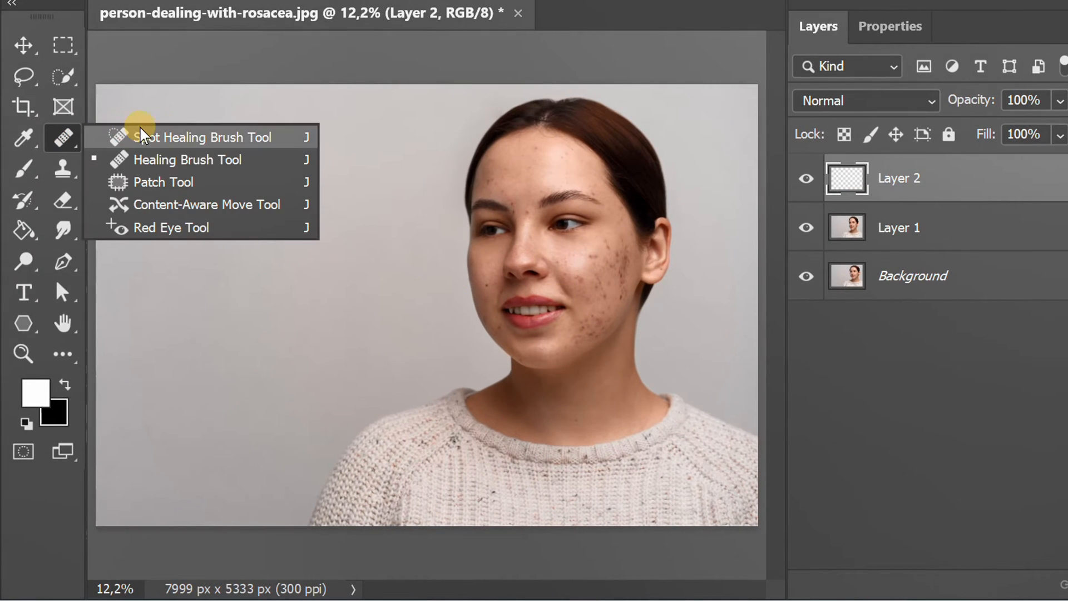
{"action": "left_click", "coordinate": [257, 159]}
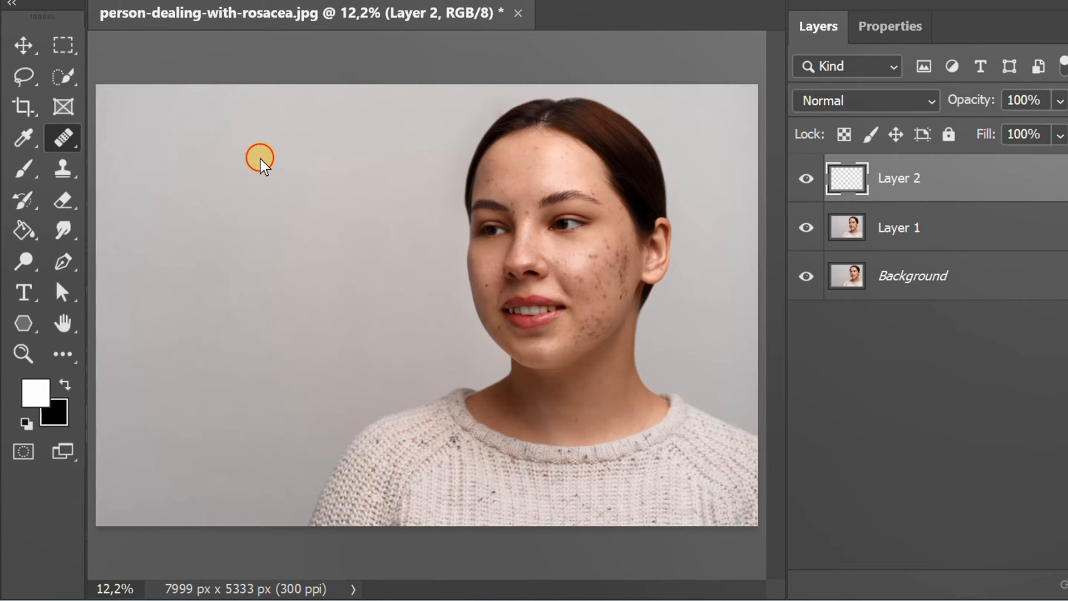
{"action": "scroll", "coordinate": [568, 203], "scroll_direction": "up", "scroll_amount": 10}
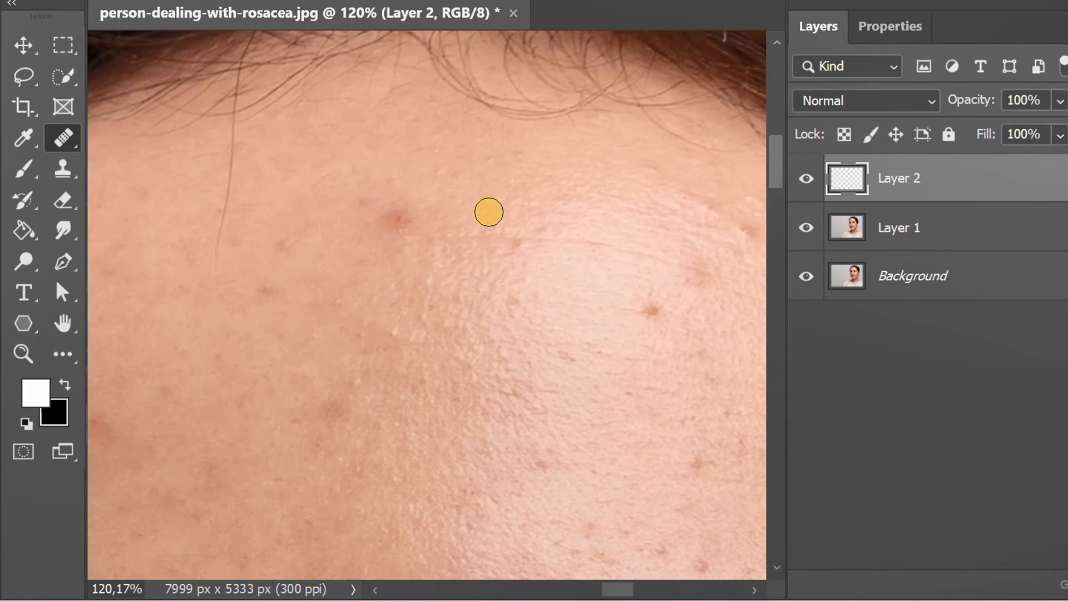
{"action": "key", "text": "alt"}
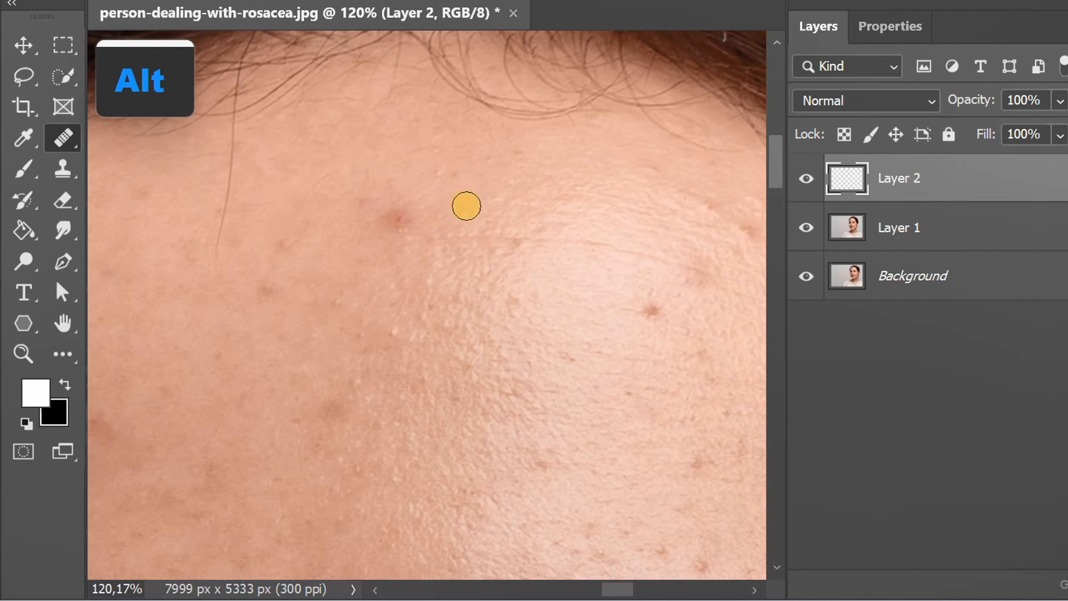
{"action": "left_click", "coordinate": [395, 218]}
{"action": "left_click", "coordinate": [380, 222]}
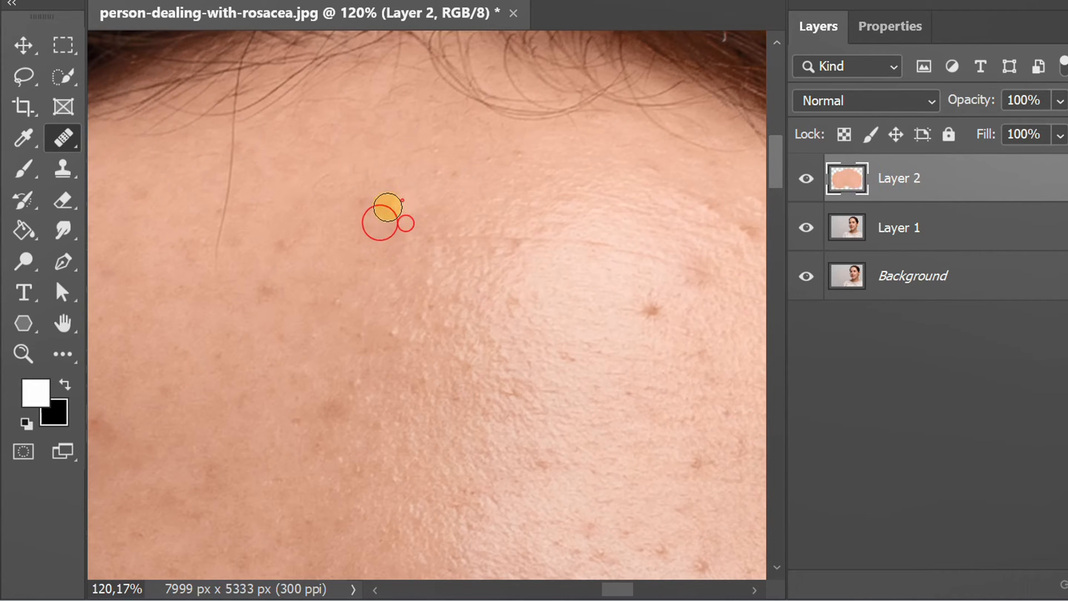
Heal the remaining spots across the upper and central forehead, enlarging the brush and resampling clean skin
{"action": "scroll", "coordinate": [428, 270], "scroll_direction": "down", "scroll_amount": 3}
{"action": "scroll", "coordinate": [529, 277], "scroll_direction": "up", "scroll_amount": 4}
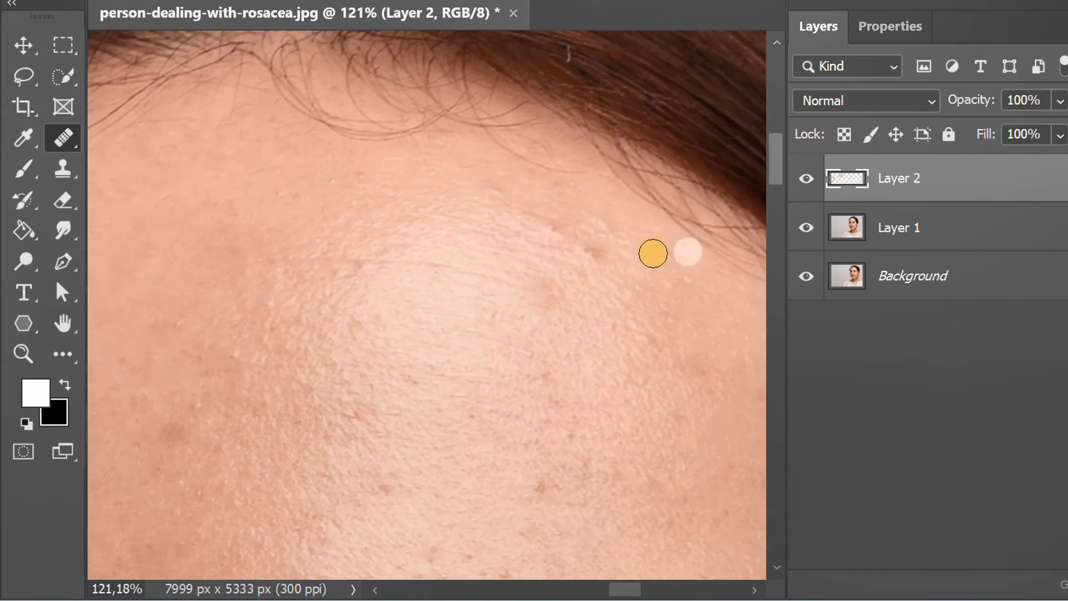
{"action": "scroll", "coordinate": [612, 262], "scroll_direction": "down", "scroll_amount": 3}
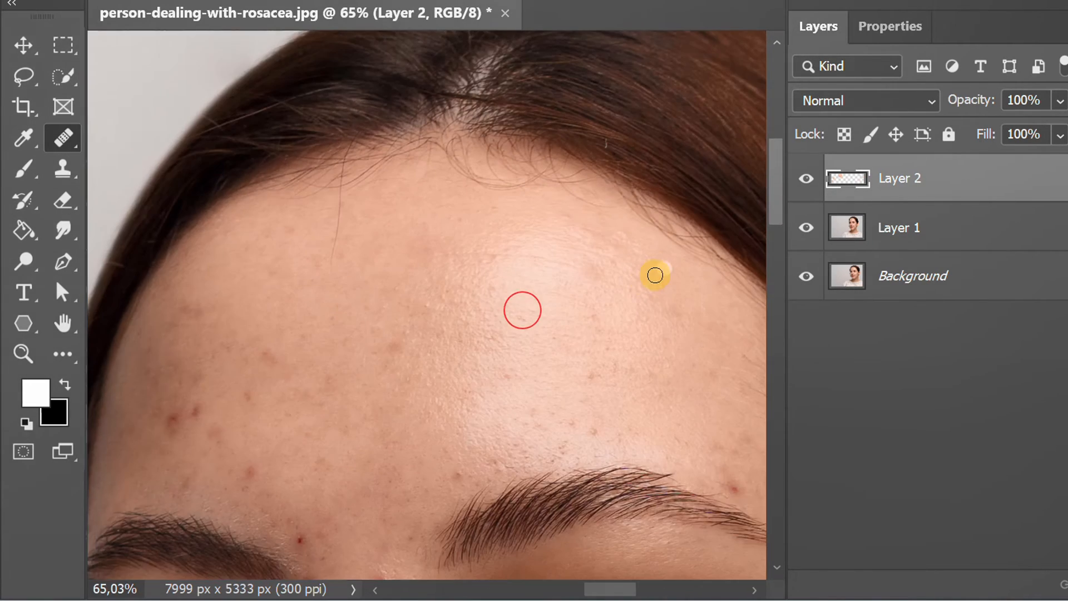
{"action": "scroll", "coordinate": [387, 372], "scroll_direction": "up", "scroll_amount": 4}
{"action": "key", "text": "bracketright"}
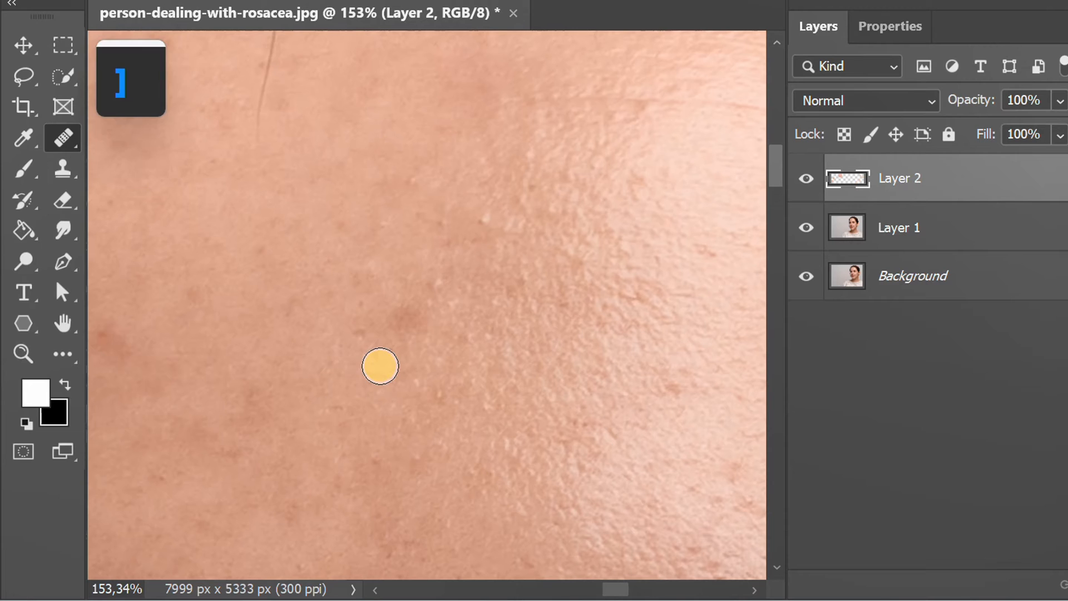
{"action": "key", "text": "alt"}
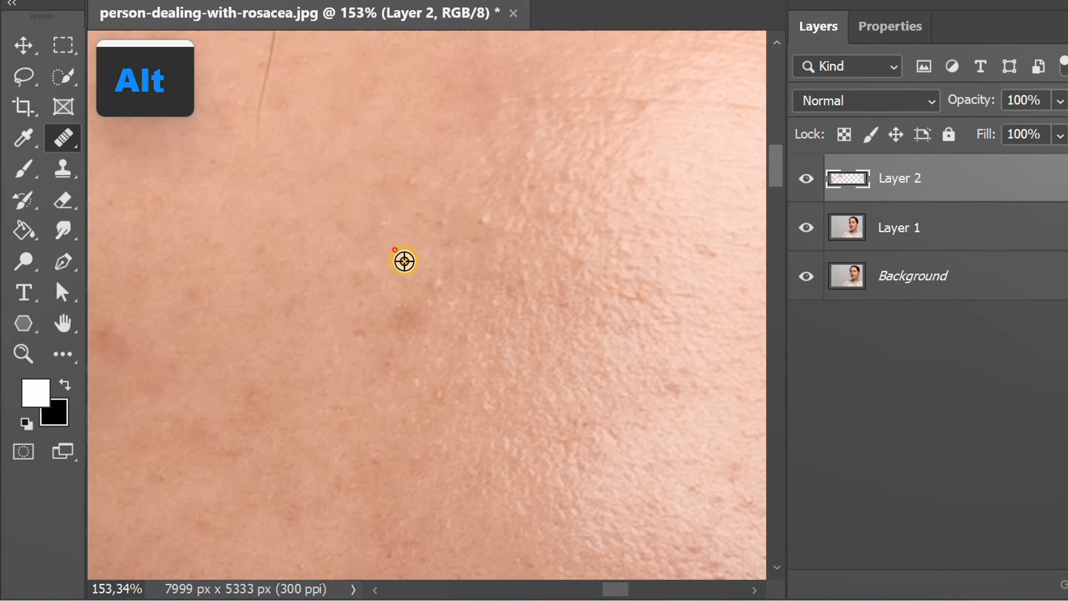
{"action": "scroll", "coordinate": [573, 250], "scroll_direction": "down", "scroll_amount": 3}
Sample clean skin and heal the reddish blemish on the forehead near the side hairline
{"action": "scroll", "coordinate": [191, 205], "scroll_direction": "up", "scroll_amount": 4}
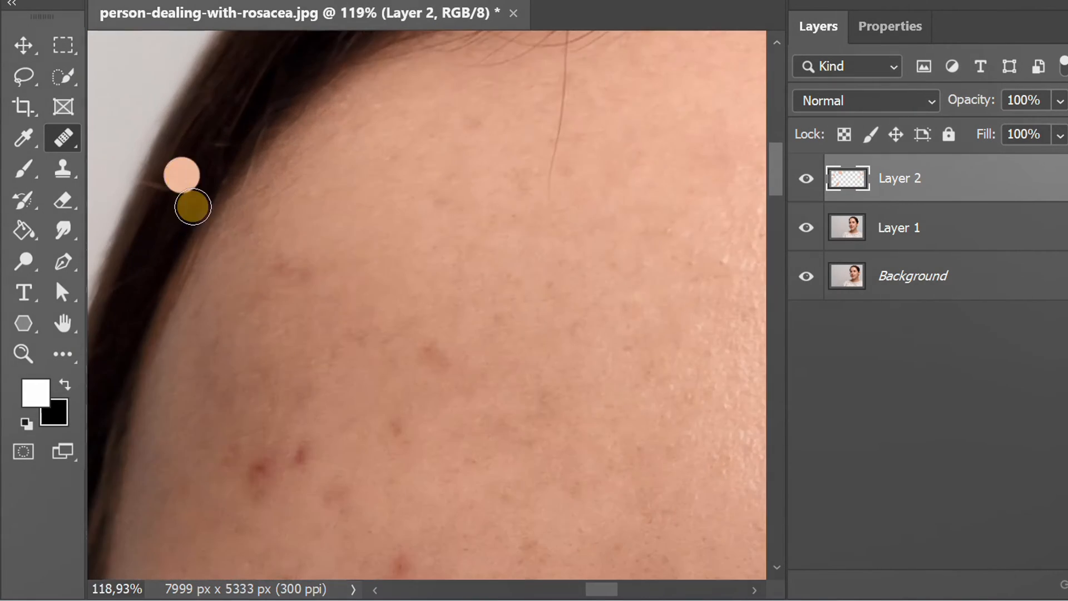
{"action": "key", "text": "alt"}
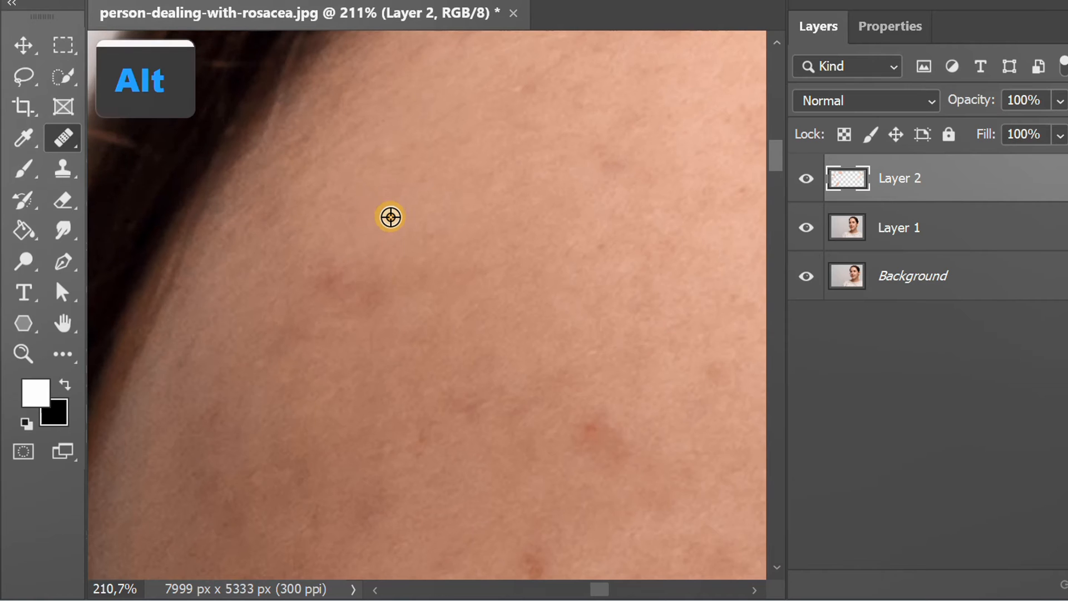
{"action": "left_click", "coordinate": [335, 273]}
{"action": "left_click", "coordinate": [357, 308]}
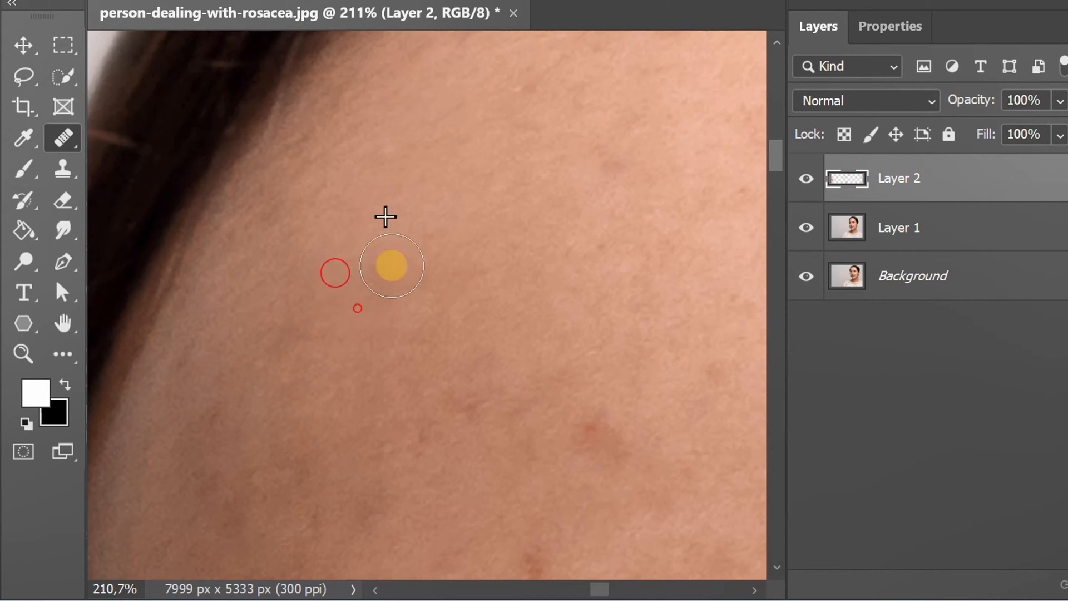
{"action": "left_click", "coordinate": [391, 265]}
{"action": "left_click", "coordinate": [305, 324]}
Heal the small dark spots on the side of the forehead, inward from the hairline
{"action": "scroll", "coordinate": [299, 227], "scroll_direction": "down", "scroll_amount": 5}
{"action": "scroll", "coordinate": [613, 376], "scroll_direction": "up", "scroll_amount": 3}
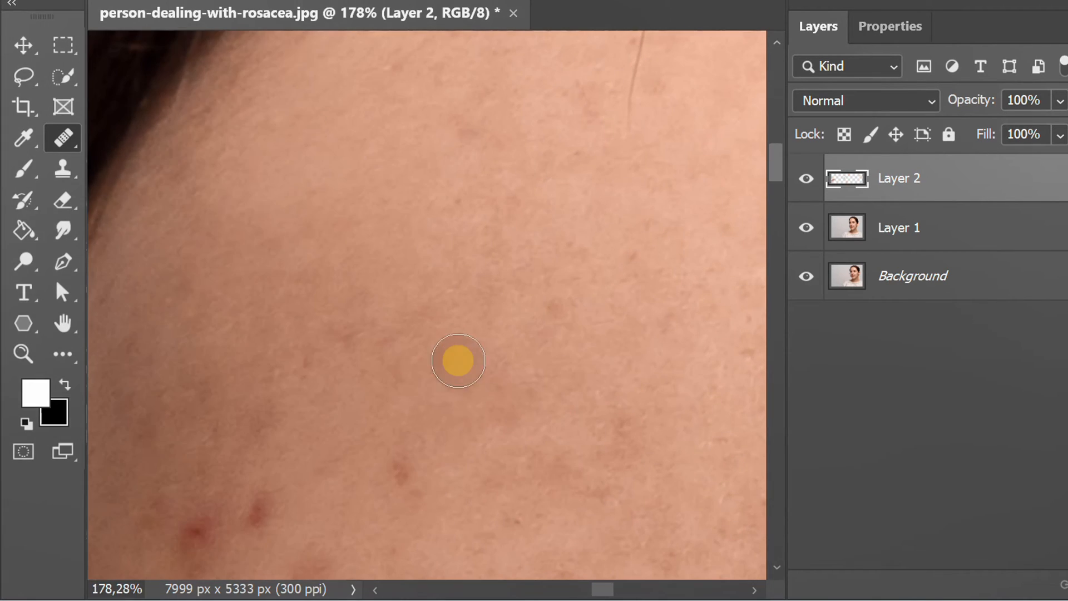
{"action": "left_click", "coordinate": [456, 359]}
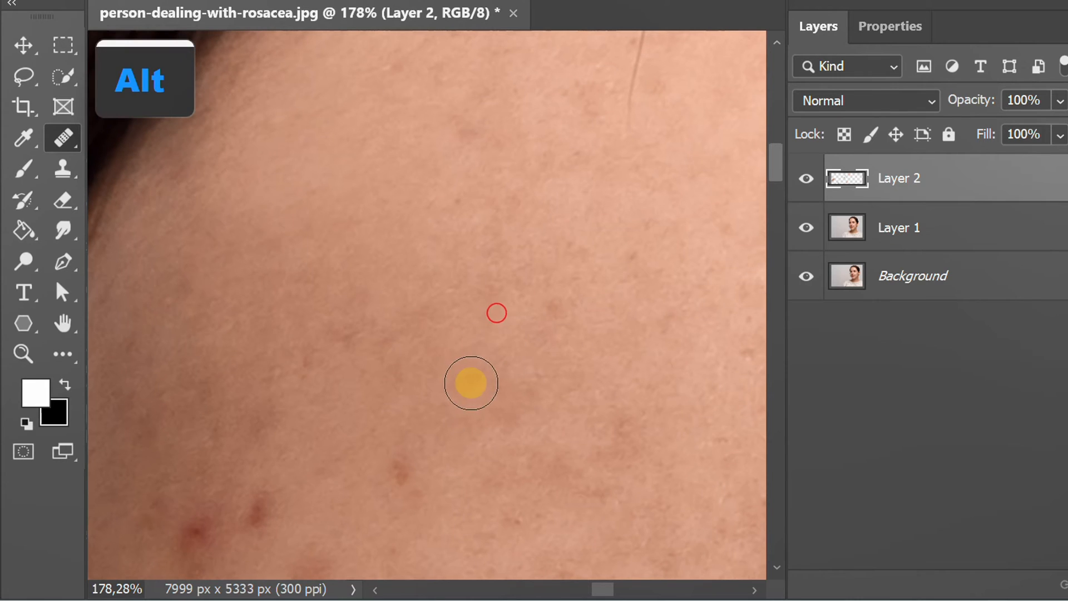
{"action": "left_click", "coordinate": [471, 383]}
{"action": "left_click_drag", "start_coordinate": [444, 353], "coordinate": [482, 348]}
{"action": "left_click_drag", "start_coordinate": [405, 402], "coordinate": [403, 419]}
Heal the discoloured patches on the forehead between the side hairline and the eyebrow, resampling nearby clean skin
{"action": "scroll", "coordinate": [383, 488], "scroll_direction": "down", "scroll_amount": 5}
{"action": "scroll", "coordinate": [339, 534], "scroll_direction": "up", "scroll_amount": 4}
{"action": "left_click", "coordinate": [430, 385], "text": "alt"}
{"action": "left_click", "coordinate": [438, 287]}
{"action": "left_click", "coordinate": [380, 317]}
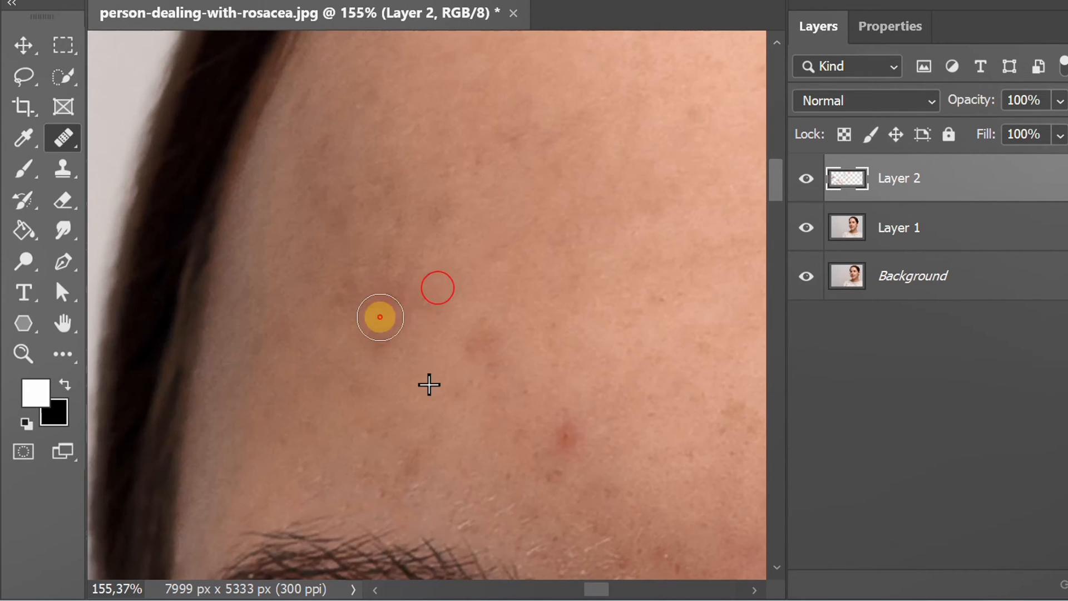
{"action": "left_click", "coordinate": [382, 339]}
{"action": "left_click", "coordinate": [412, 327]}
{"action": "left_click", "coordinate": [362, 291]}
{"action": "left_click", "coordinate": [405, 291]}
{"action": "left_click", "coordinate": [419, 417], "text": "alt"}
{"action": "left_click", "coordinate": [396, 472]}
Sample skin on the nose bridge and heal the red pimple between the eyebrows along with its surrounding redness
{"action": "scroll", "coordinate": [396, 471], "scroll_direction": "down", "scroll_amount": 5}
{"action": "scroll", "coordinate": [429, 379], "scroll_direction": "up", "scroll_amount": 4}
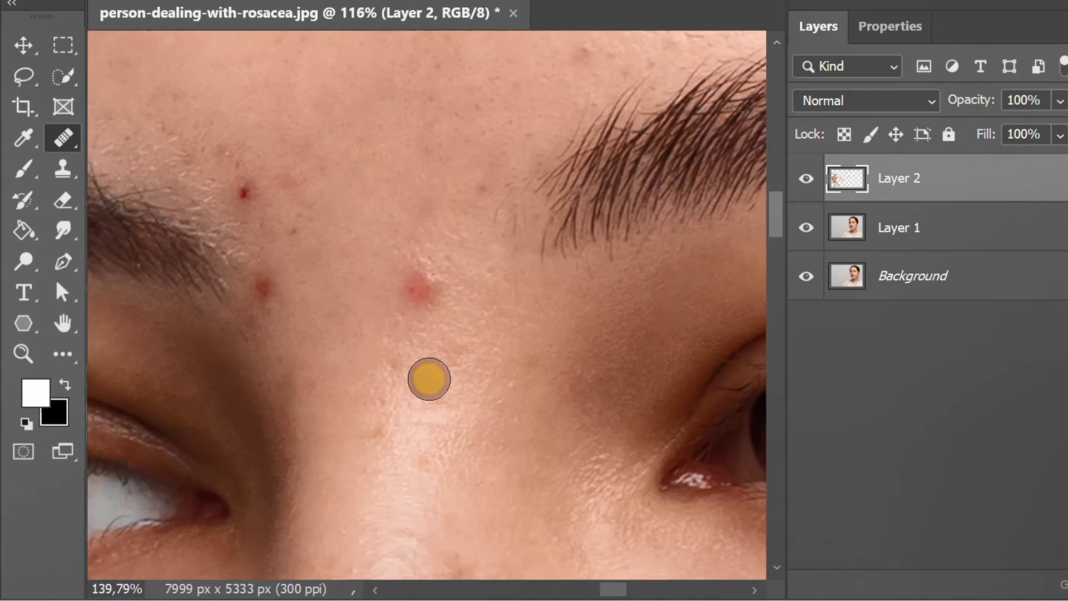
{"action": "scroll", "coordinate": [429, 379], "scroll_direction": "up", "scroll_amount": 1}
{"action": "left_click", "coordinate": [451, 370], "text": "alt"}
{"action": "left_click", "coordinate": [424, 279]}
{"action": "left_click", "coordinate": [413, 287]}
{"action": "left_click", "coordinate": [412, 263]}
{"action": "left_click", "coordinate": [443, 300]}
{"action": "left_click", "coordinate": [408, 294]}
{"action": "left_click", "coordinate": [446, 268]}
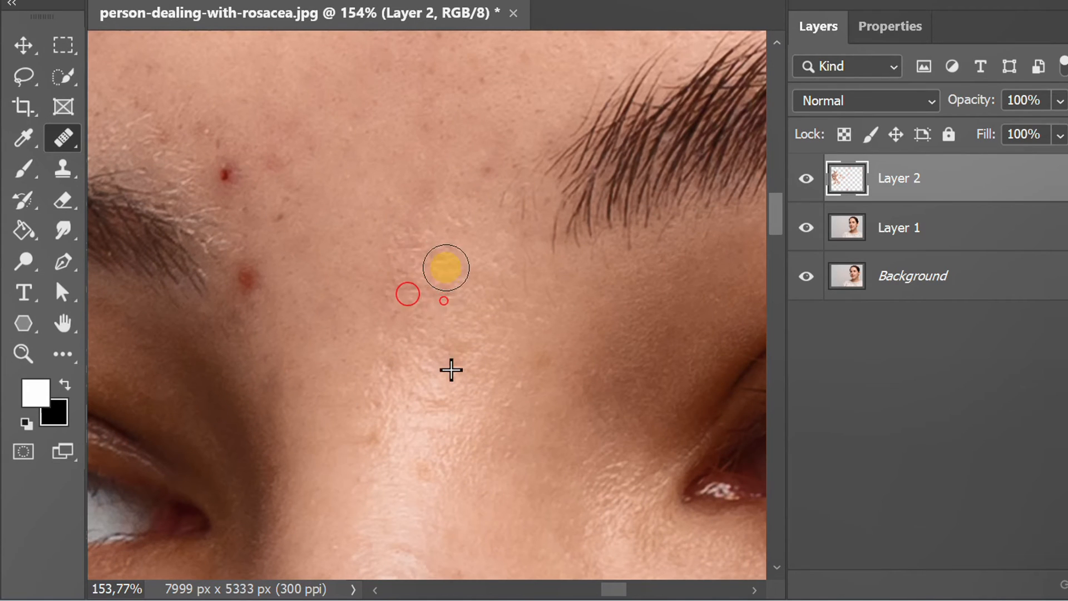
{"action": "left_click", "coordinate": [394, 280]}
{"action": "left_click", "coordinate": [432, 279]}
{"action": "left_click", "coordinate": [448, 251]}
{"action": "left_click", "coordinate": [405, 310]}
{"action": "left_click", "coordinate": [406, 262]}
{"action": "left_click", "coordinate": [423, 274]}
Heal the red spots beside the inner end of the eyebrow near the nose bridge
{"action": "scroll", "coordinate": [434, 328], "scroll_direction": "down", "scroll_amount": 4}
{"action": "scroll", "coordinate": [379, 276], "scroll_direction": "up", "scroll_amount": 3}
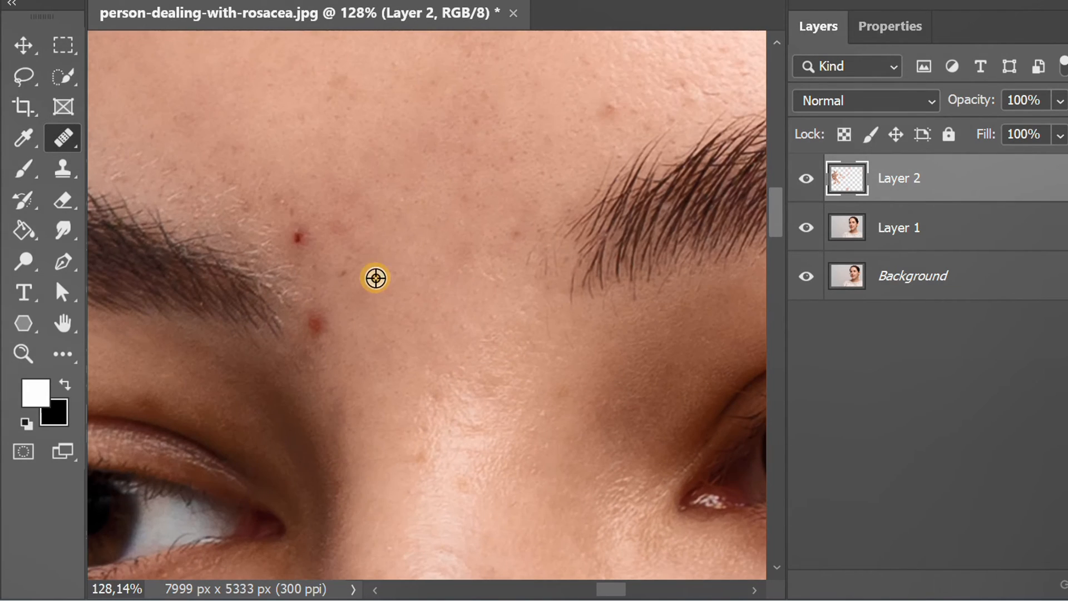
{"action": "left_click", "coordinate": [322, 327]}
{"action": "left_click", "coordinate": [394, 387], "text": "alt"}
Sample clean skin and heal the blemishes on the upper cheek below the outer corner of the eye
{"action": "scroll", "coordinate": [372, 236], "scroll_direction": "down", "scroll_amount": 2}
{"action": "left_click", "coordinate": [403, 289], "text": "alt"}
{"action": "left_click", "coordinate": [365, 222]}
{"action": "left_click", "coordinate": [370, 279]}
{"action": "left_click", "coordinate": [367, 321]}
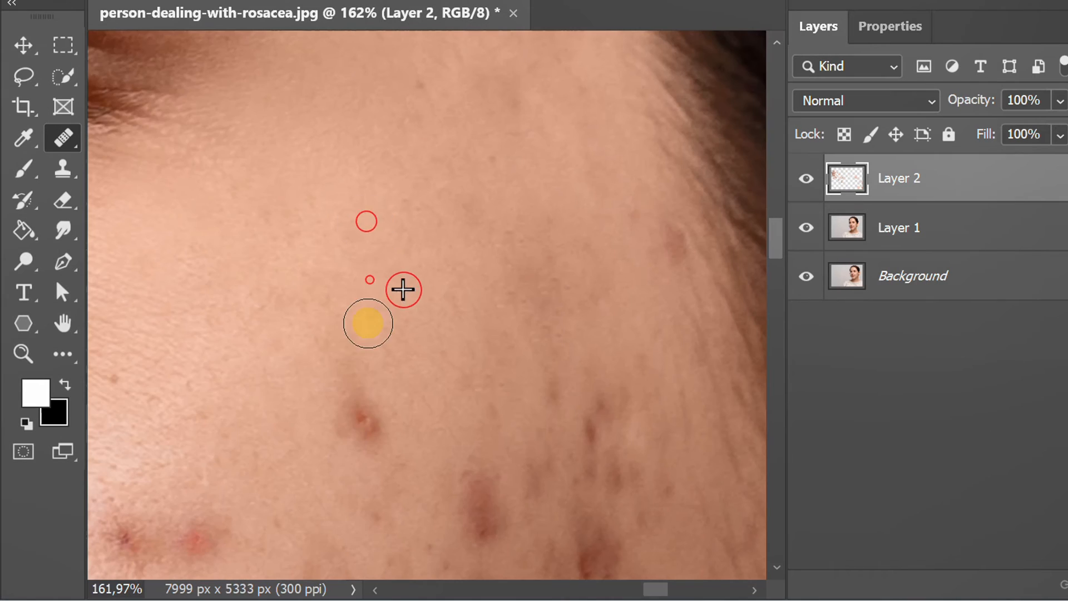
{"action": "left_click", "coordinate": [285, 438]}
{"action": "left_click", "coordinate": [357, 372]}
{"action": "left_click", "coordinate": [346, 420]}
{"action": "left_click", "coordinate": [355, 393]}
{"action": "left_click", "coordinate": [377, 416]}
{"action": "left_click", "coordinate": [379, 448]}
{"action": "left_click", "coordinate": [389, 449]}
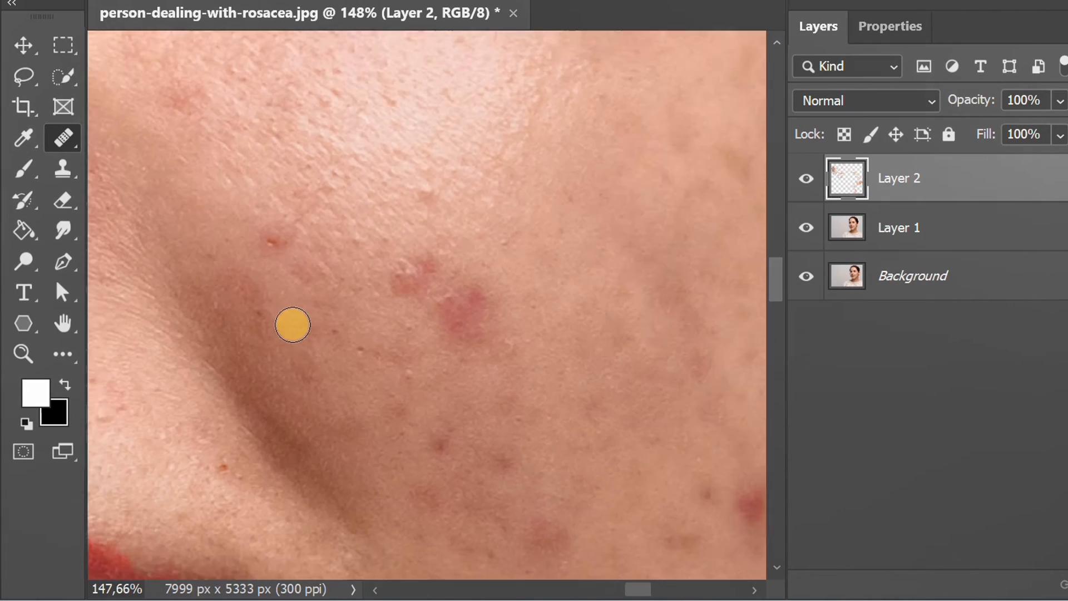
Heal the small red spots on the cheek beside the smile line
{"action": "scroll", "coordinate": [291, 322], "scroll_direction": "up", "scroll_amount": 1}
{"action": "left_click", "coordinate": [269, 291], "text": "alt"}
{"action": "left_click", "coordinate": [258, 228]}
{"action": "left_click", "coordinate": [306, 217]}
{"action": "left_click", "coordinate": [378, 151]}
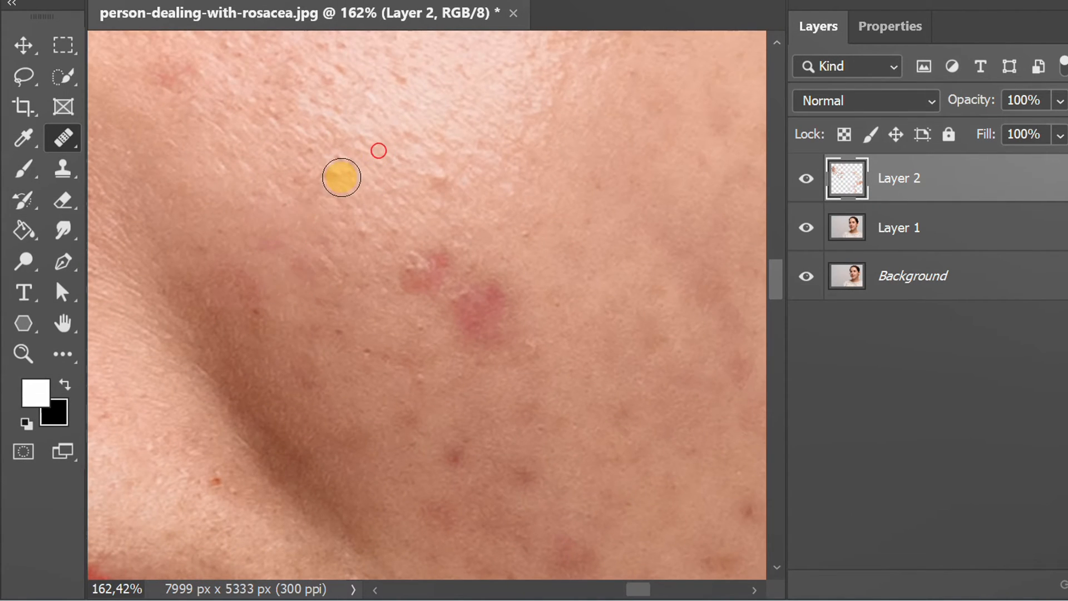
{"action": "left_click", "coordinate": [308, 195]}
{"action": "left_click", "coordinate": [441, 181]}
Heal the two red patches on the inner cheek, resampling clean skin on either side of them
{"action": "left_click", "coordinate": [393, 344], "text": "alt"}
{"action": "left_click", "coordinate": [420, 295]}
{"action": "left_click", "coordinate": [408, 282]}
{"action": "left_click", "coordinate": [446, 250]}
{"action": "left_click", "coordinate": [569, 265], "text": "alt"}
{"action": "left_click", "coordinate": [510, 283]}
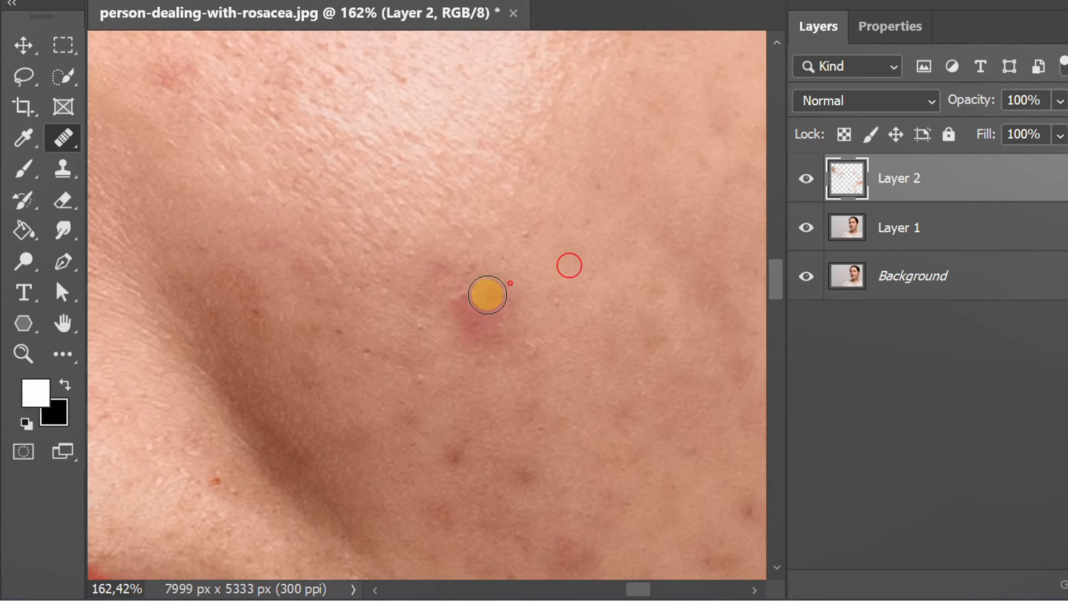
{"action": "left_click", "coordinate": [508, 353]}
{"action": "left_click", "coordinate": [503, 325]}
{"action": "left_click", "coordinate": [494, 295]}
{"action": "left_click", "coordinate": [484, 255]}
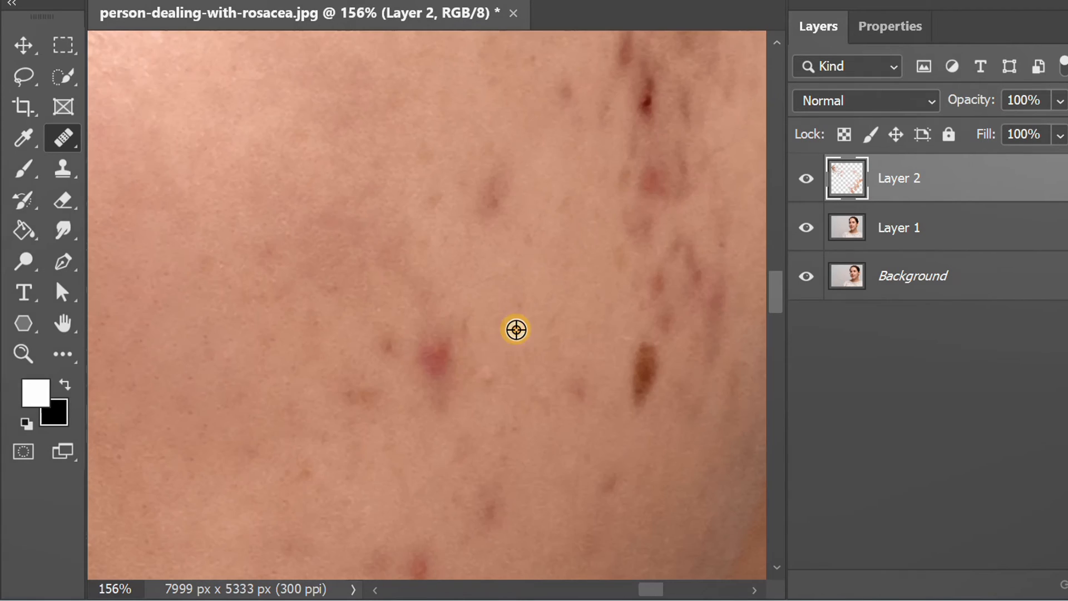
Heal the isolated red spot on the outer cheek and the small marks around it
{"action": "left_click", "coordinate": [427, 356]}
{"action": "left_click", "coordinate": [443, 343]}
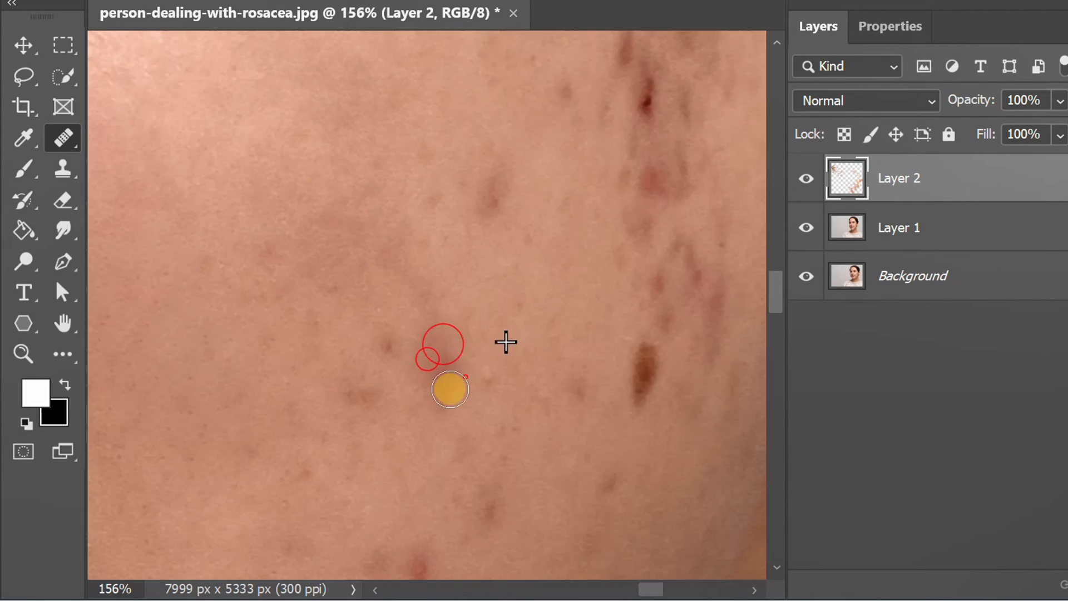
{"action": "left_click", "coordinate": [436, 341]}
{"action": "left_click", "coordinate": [401, 375]}
{"action": "left_click", "coordinate": [452, 374]}
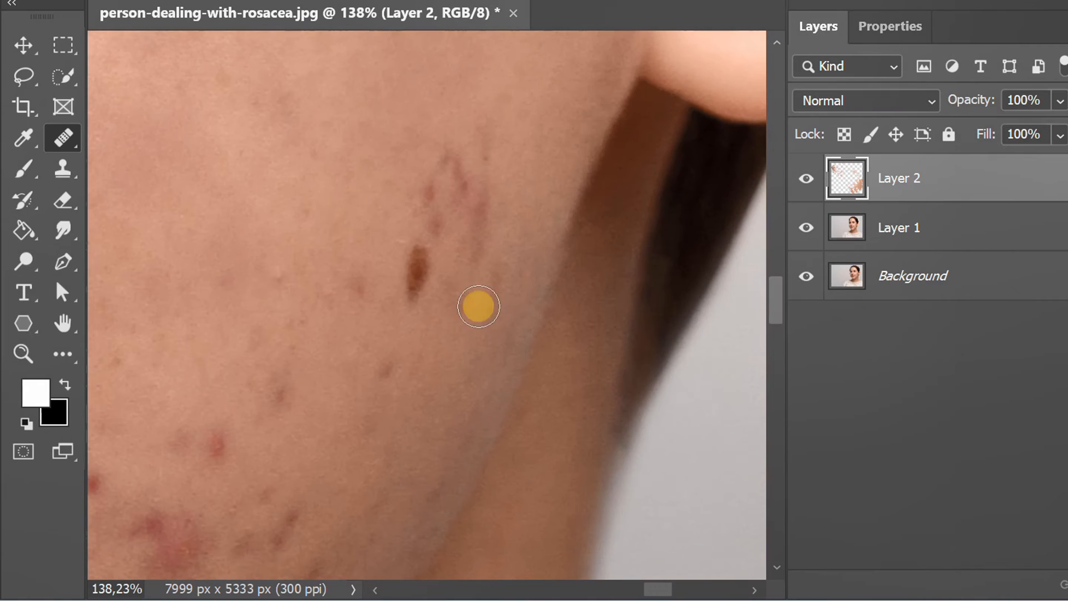
Heal the cluster of reddish scars above the brown mole on the cheek near the ear
{"action": "left_click", "coordinate": [470, 185]}
{"action": "left_click", "coordinate": [429, 207]}
{"action": "left_click", "coordinate": [477, 248]}
{"action": "left_click", "coordinate": [472, 226]}
{"action": "left_click", "coordinate": [496, 109]}
Sample clean skin and remove the brown mole and nearby faint marks from the cheek below the ear
{"action": "left_click", "coordinate": [536, 103], "text": "alt"}
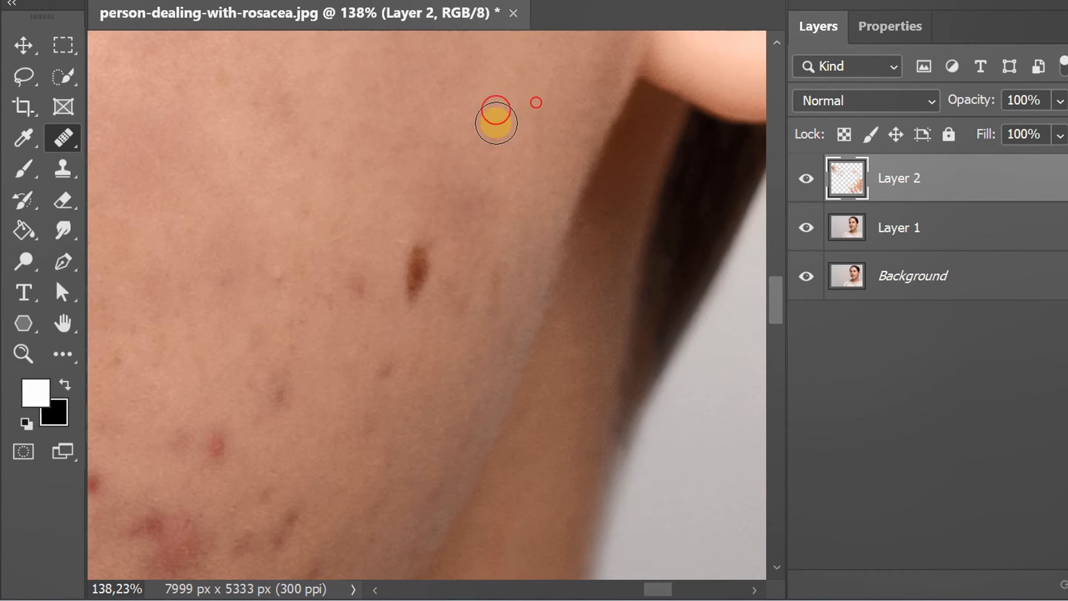
{"action": "left_click", "coordinate": [493, 289]}
{"action": "left_click", "coordinate": [488, 292]}
{"action": "left_click", "coordinate": [428, 307]}
{"action": "left_click", "coordinate": [426, 247]}
{"action": "left_click", "coordinate": [449, 269]}
{"action": "left_click", "coordinate": [279, 279]}
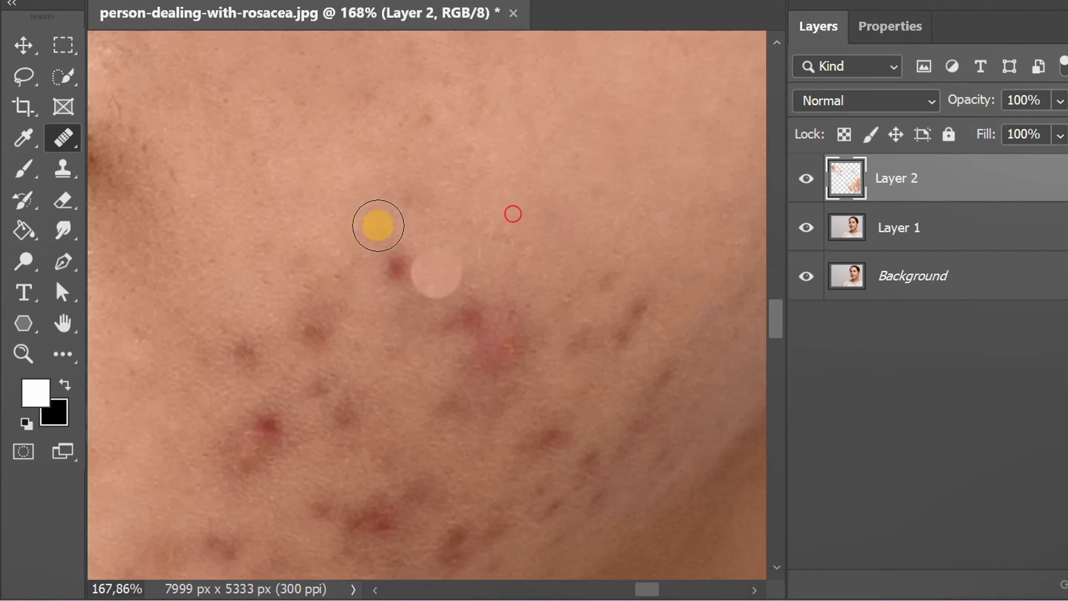
Heal the red and dark acne marks across the lower cheek, sampling clean skin from several nearby areas
{"action": "left_click", "coordinate": [337, 174], "text": "alt"}
{"action": "mouse_move", "coordinate": [369, 277]}
{"action": "left_mouse_down"}
{"action": "mouse_move", "coordinate": [441, 327]}
{"action": "mouse_move", "coordinate": [450, 306]}
{"action": "mouse_move", "coordinate": [322, 314]}
{"action": "mouse_move", "coordinate": [302, 341]}
{"action": "left_mouse_up"}
{"action": "left_click", "coordinate": [477, 301], "text": "alt"}
{"action": "left_click", "coordinate": [391, 245], "text": "alt"}
{"action": "left_click", "coordinate": [263, 198], "text": "alt"}
{"action": "left_click", "coordinate": [244, 355]}
Heal the red blemish on the lower cheek below the corner of the mouth
{"action": "left_click", "coordinate": [413, 315]}
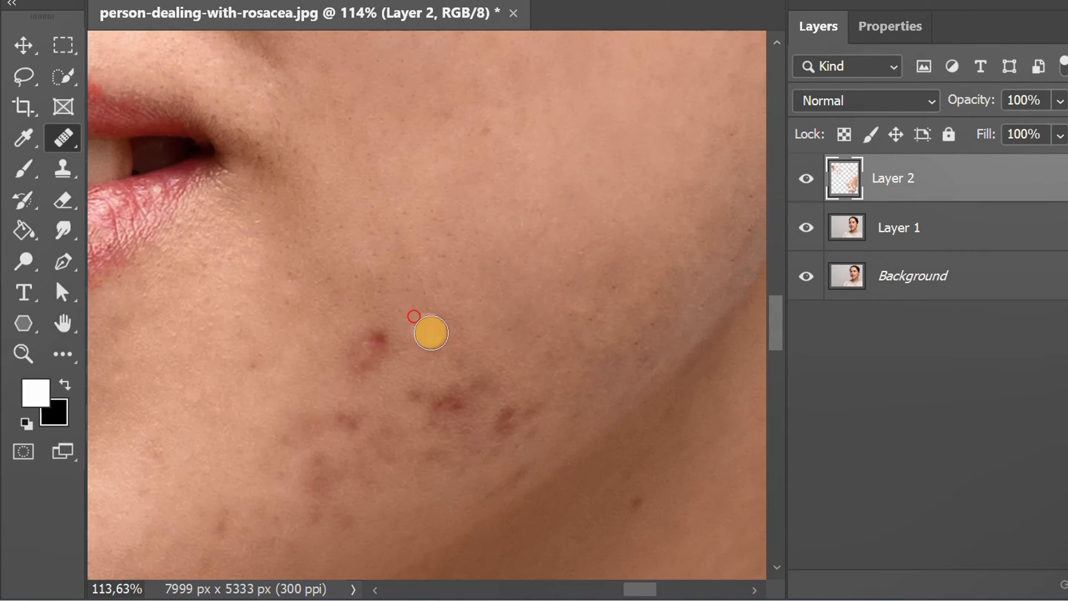
{"action": "left_click", "coordinate": [355, 345]}
{"action": "left_click", "coordinate": [389, 360]}
{"action": "left_click", "coordinate": [374, 369]}
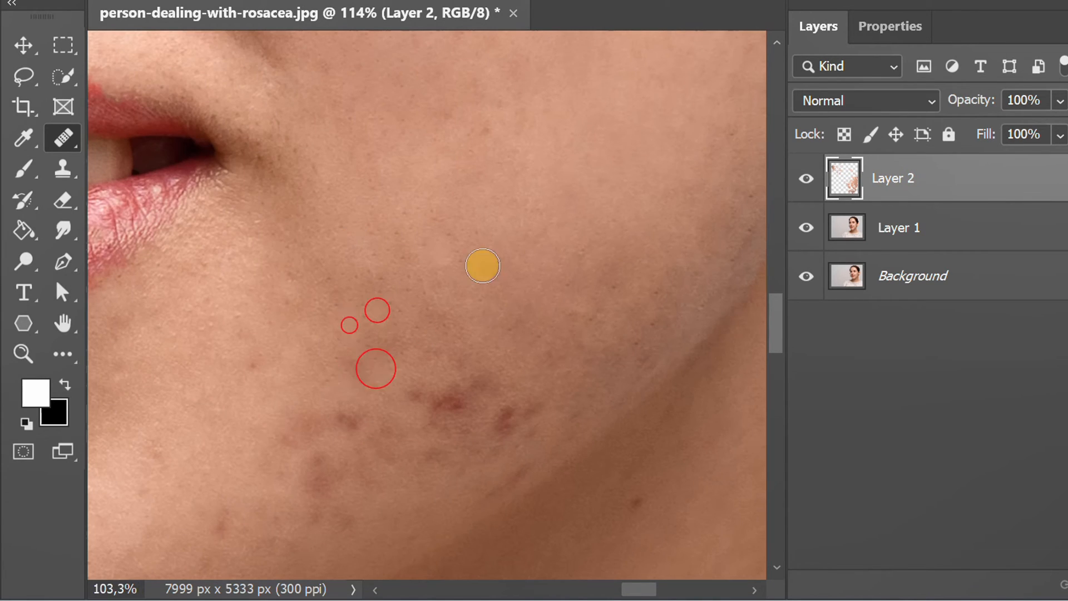
Sample skin beside the mouth and even out the cheek area above the remaining jaw blemishes
{"action": "scroll", "coordinate": [482, 265], "scroll_direction": "up", "scroll_amount": 1}
{"action": "left_click", "coordinate": [362, 299], "text": "alt"}
{"action": "left_click_drag", "start_coordinate": [412, 291], "coordinate": [432, 299]}
{"action": "left_click", "coordinate": [473, 277]}
{"action": "left_click", "coordinate": [491, 193]}
{"action": "left_click", "coordinate": [503, 274]}
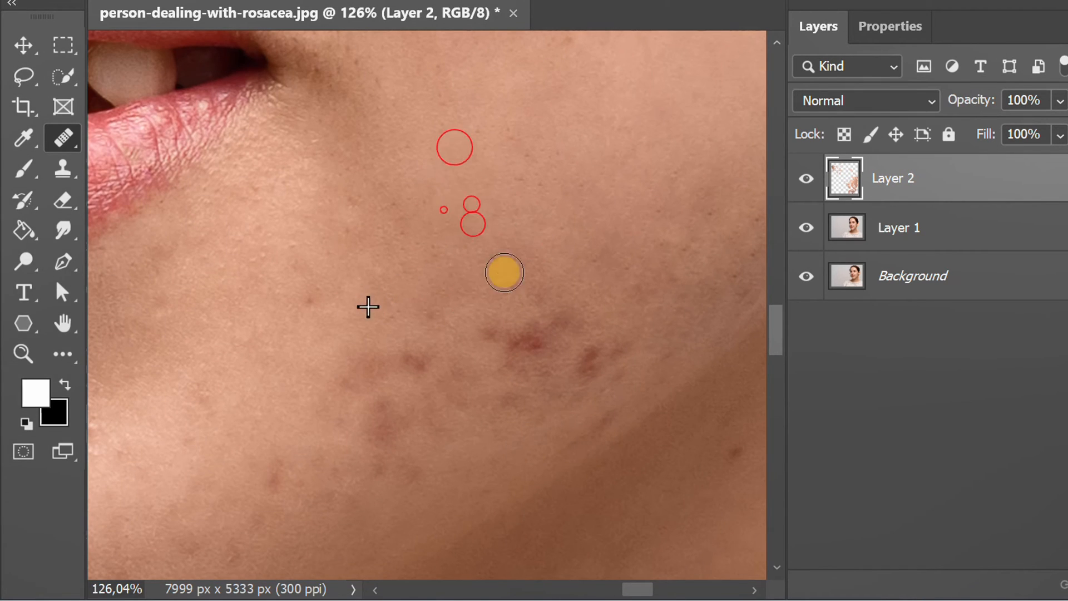
Heal the dark spots along the jawline on the far side of the chin and undo the stray stroke near the face edge
{"action": "left_click", "coordinate": [410, 282]}
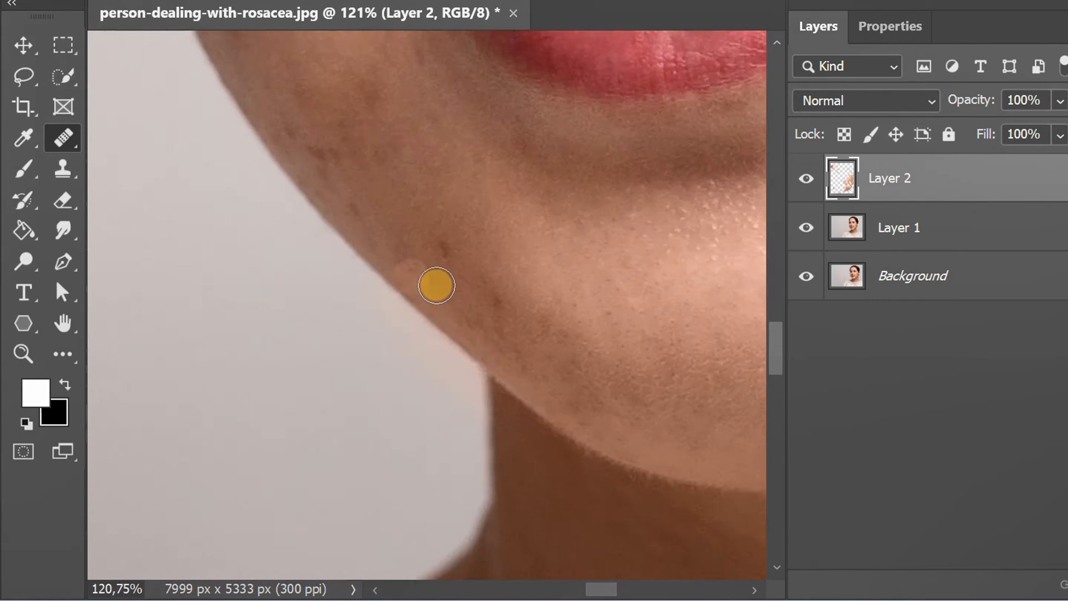
{"action": "scroll", "coordinate": [434, 285], "scroll_direction": "up", "scroll_amount": 2}
{"action": "left_click", "coordinate": [510, 245], "text": "alt"}
{"action": "left_click", "coordinate": [512, 301]}
{"action": "left_click", "coordinate": [450, 250]}
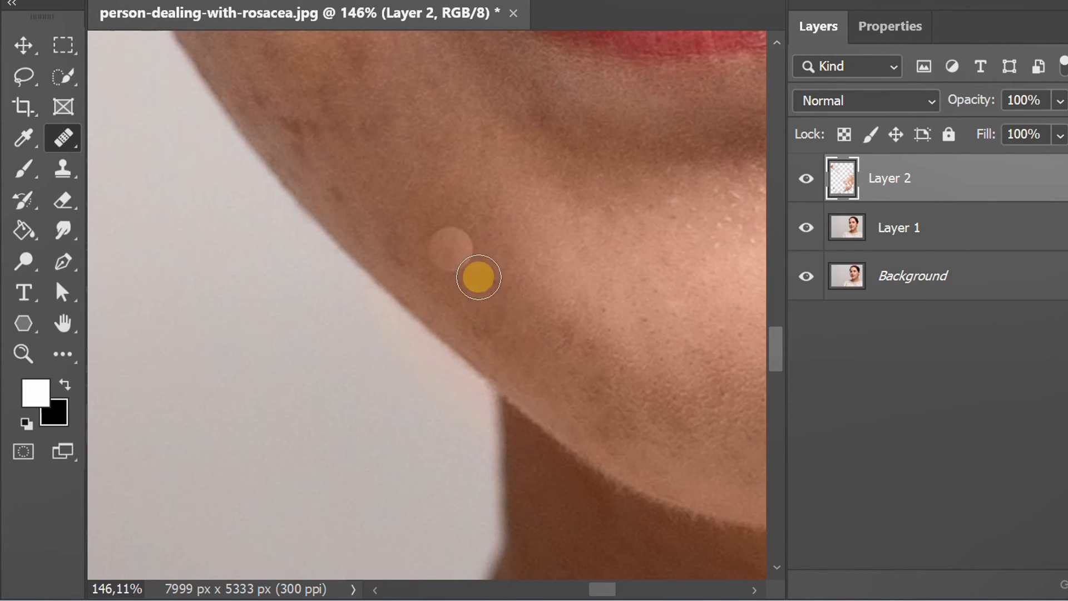
{"action": "left_click", "coordinate": [366, 275]}
{"action": "key", "text": "ctrl+z"}
{"action": "left_click", "coordinate": [406, 241]}
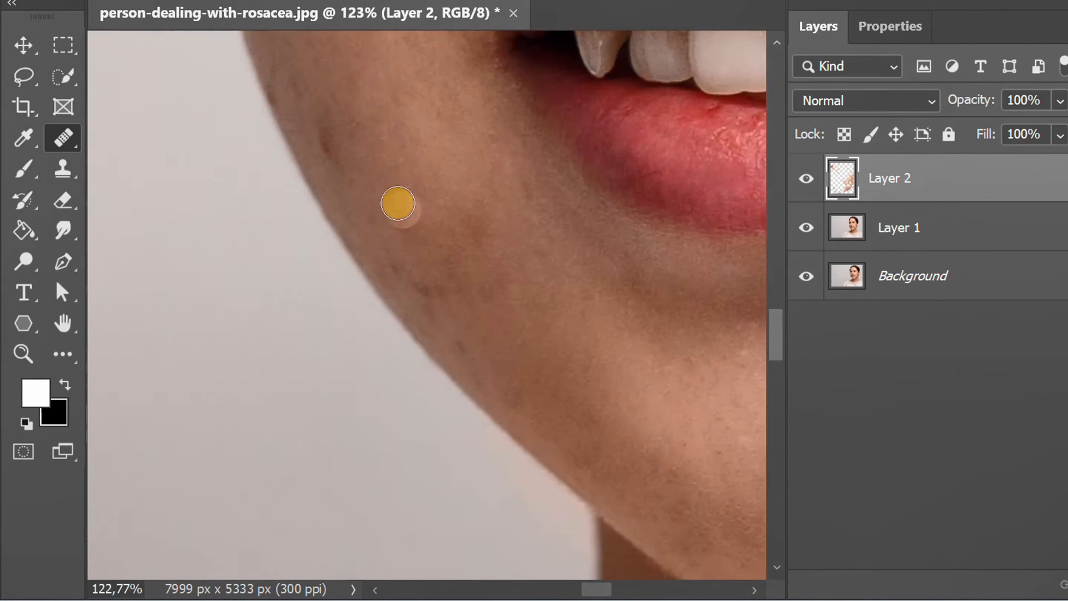
Sample clean skin and heal the brown patches and spots on the far cheek below and beside the lower lip
{"action": "scroll", "coordinate": [399, 205], "scroll_direction": "up", "scroll_amount": 6}
{"action": "left_click", "coordinate": [448, 155], "text": "alt"}
{"action": "left_click", "coordinate": [522, 219]}
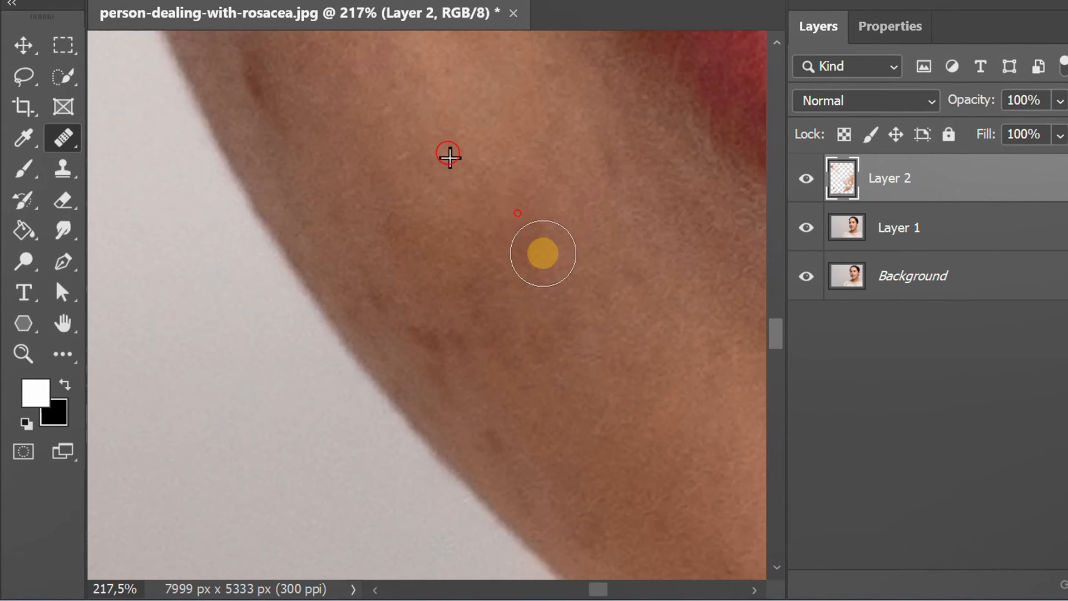
{"action": "left_click", "coordinate": [531, 178]}
{"action": "left_click", "coordinate": [519, 263]}
{"action": "left_click", "coordinate": [514, 360]}
{"action": "left_click", "coordinate": [512, 288]}
{"action": "left_click", "coordinate": [412, 341]}
{"action": "left_click", "coordinate": [477, 406]}
{"action": "left_click", "coordinate": [494, 439]}
{"action": "scroll", "coordinate": [434, 360], "scroll_direction": "down", "scroll_amount": 12}
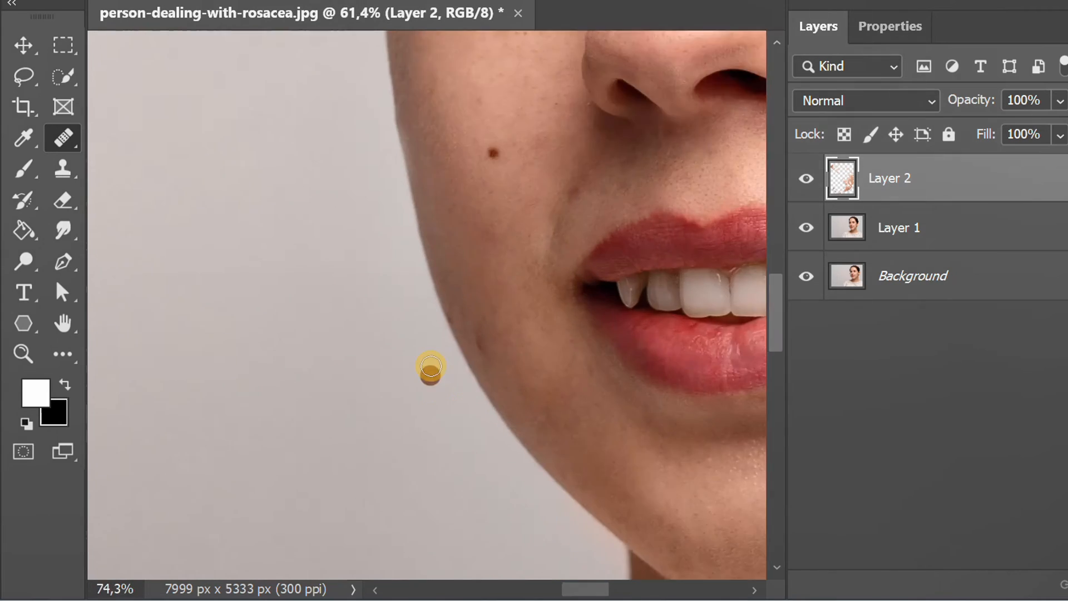
Sample clean skin on the far cheek and remove the dark mark near the face edge beside the mouth
{"action": "scroll", "coordinate": [490, 334], "scroll_direction": "up", "scroll_amount": 8}
{"action": "left_click", "coordinate": [546, 351], "text": "alt"}
{"action": "left_click", "coordinate": [496, 353]}
{"action": "left_click", "coordinate": [546, 351], "text": "alt"}
{"action": "left_click", "coordinate": [503, 405]}
{"action": "left_click", "coordinate": [489, 339]}
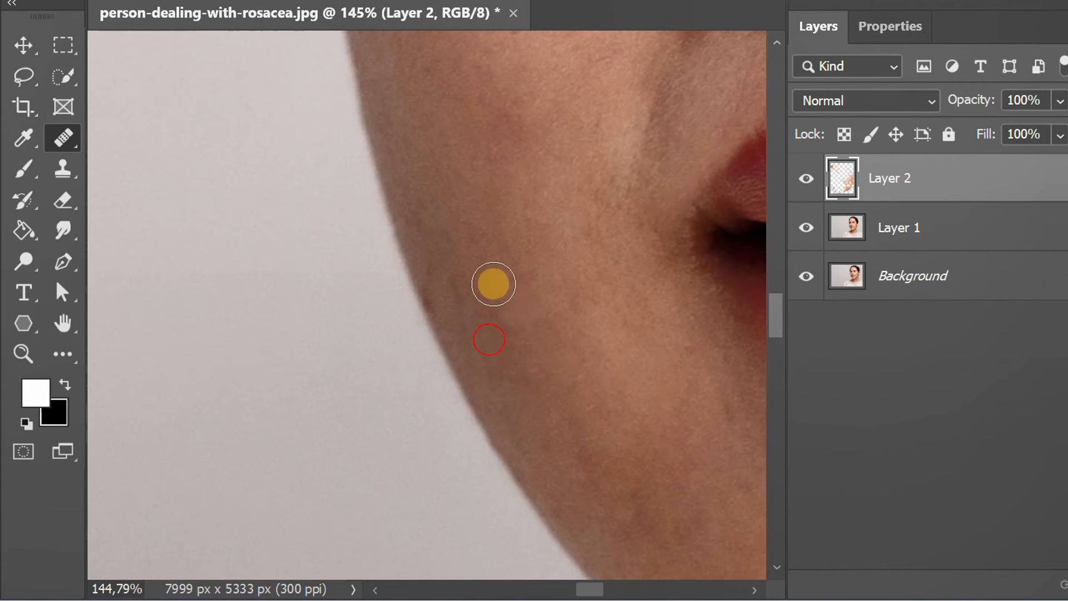
Duplicate Layer 1 and Layer 2 together and merge the two copies into one layer
{"action": "key", "text": "ctrl+0"}
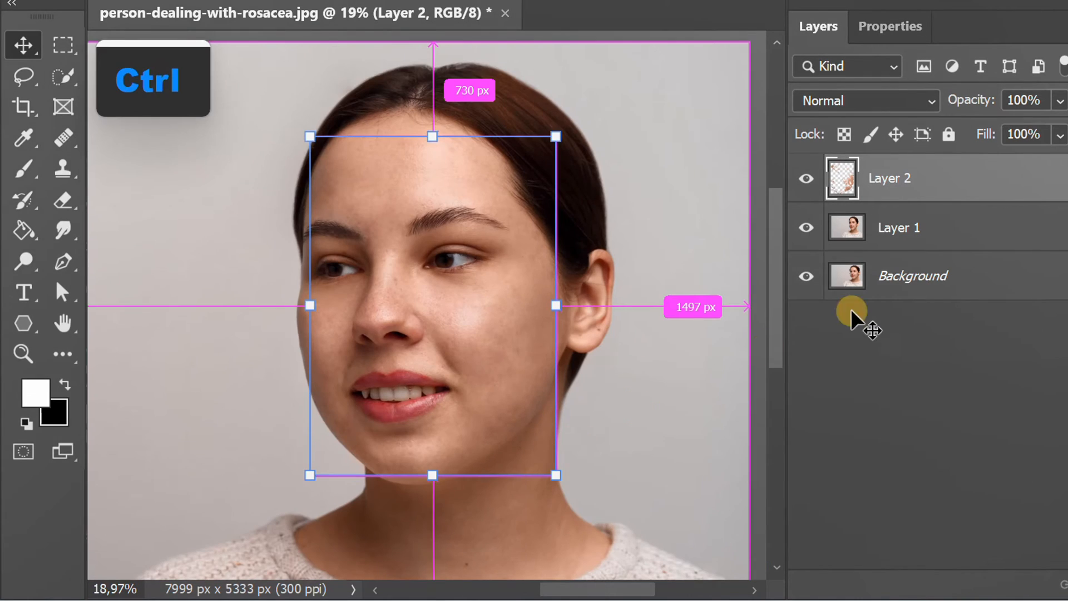
{"action": "left_click", "coordinate": [947, 233], "text": "ctrl"}
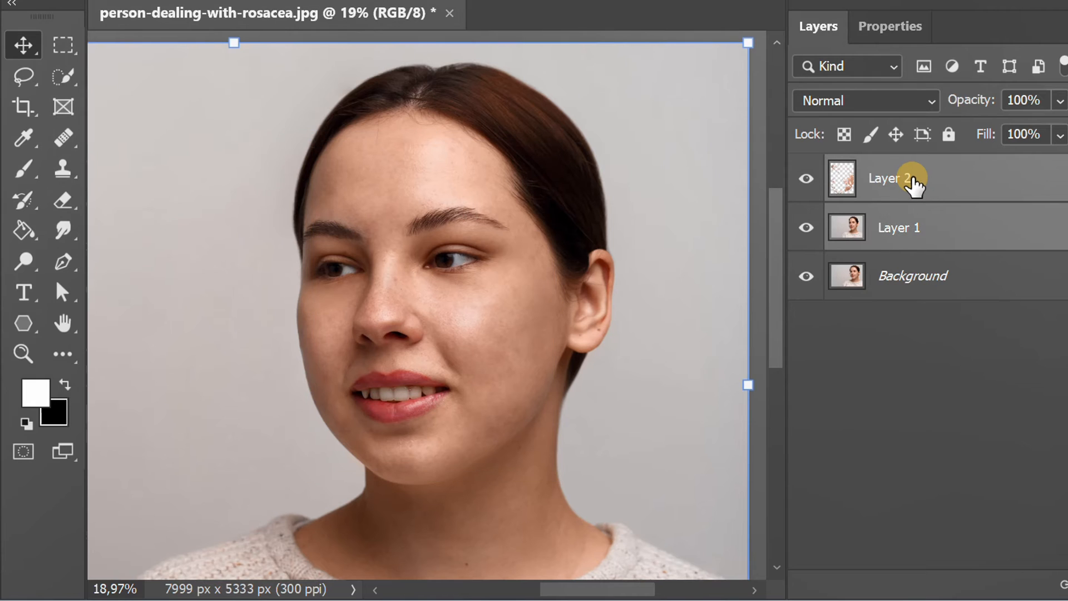
{"action": "key", "text": "ctrl+j"}
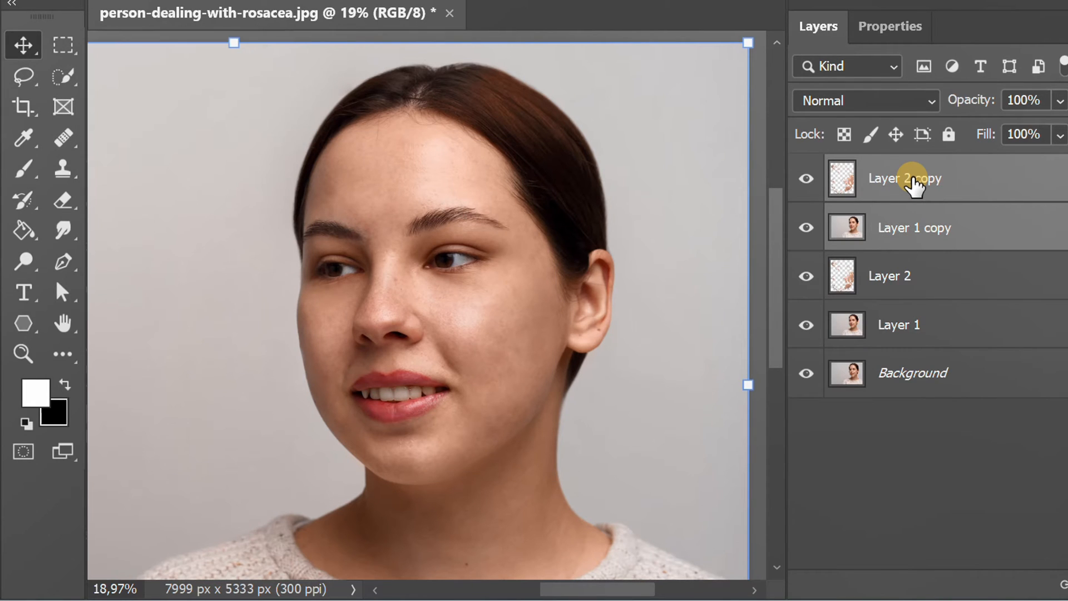
{"action": "right_click", "coordinate": [914, 179]}
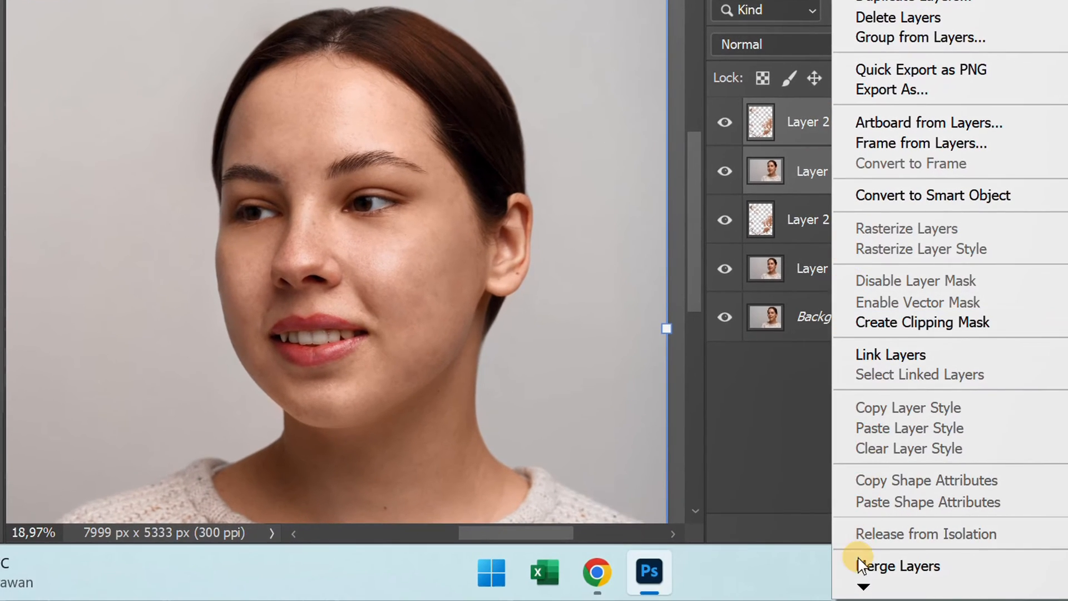
{"action": "mouse_move", "coordinate": [863, 588]}
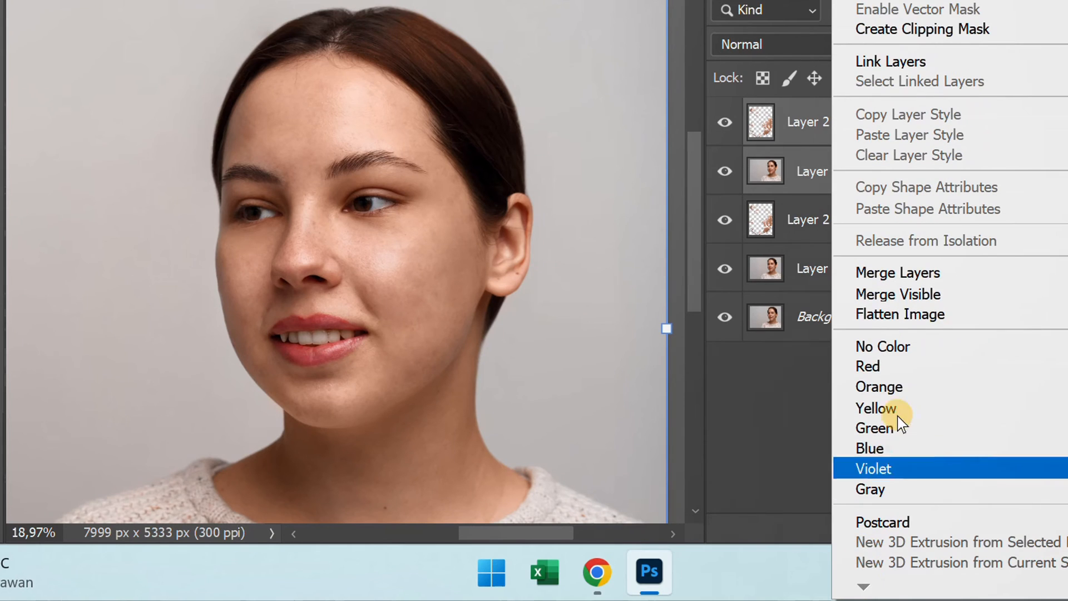
{"action": "left_click", "coordinate": [971, 273]}
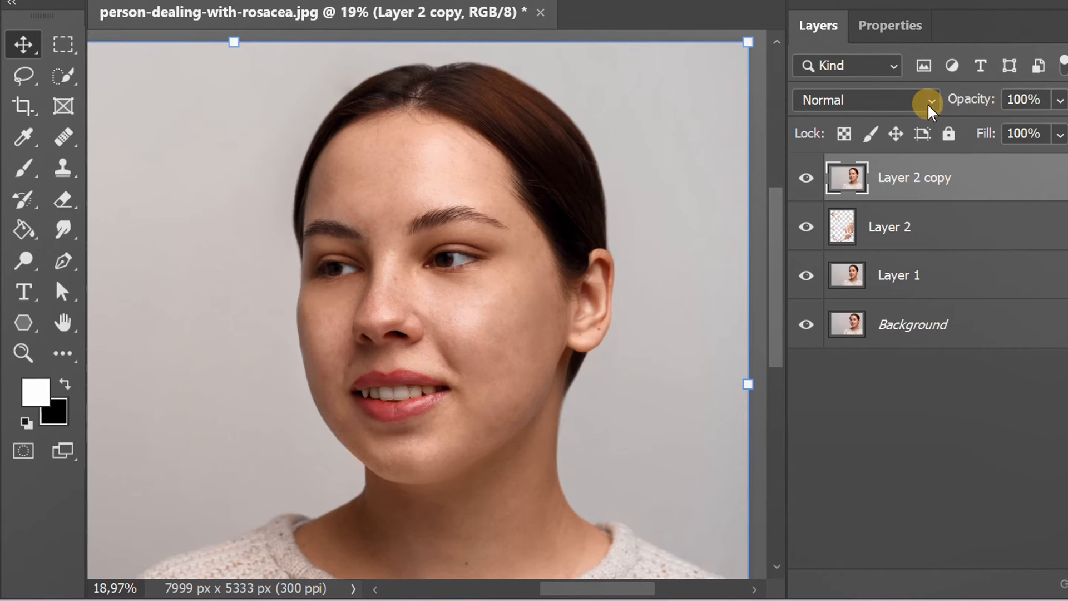
Set the merged copy's blend mode to Vivid Light and invert its colors
{"action": "left_click", "coordinate": [928, 101]}
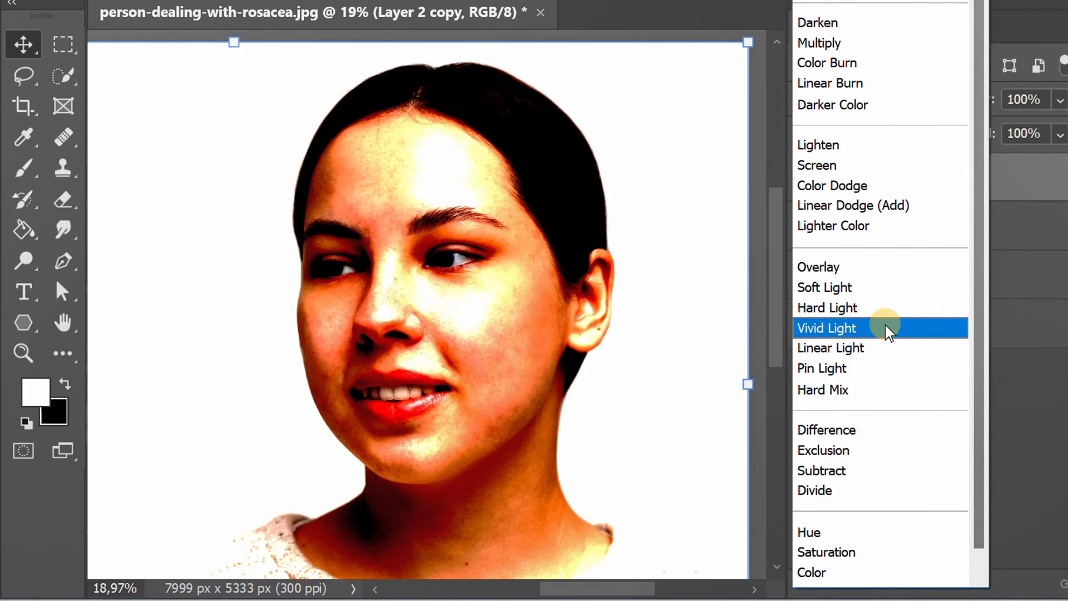
{"action": "left_click", "coordinate": [886, 327]}
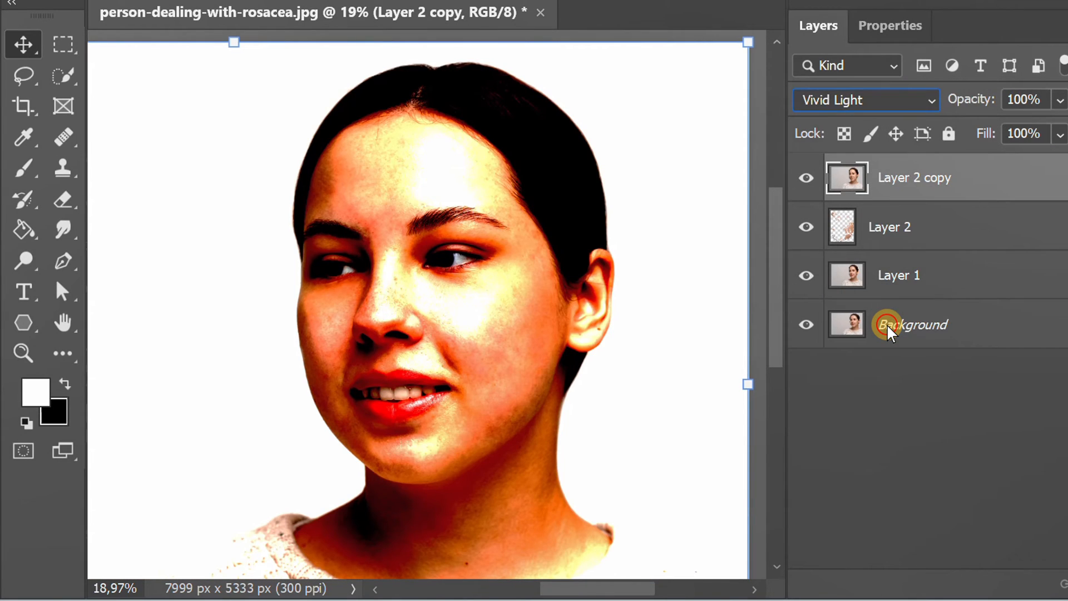
{"action": "key", "text": "ctrl+i"}
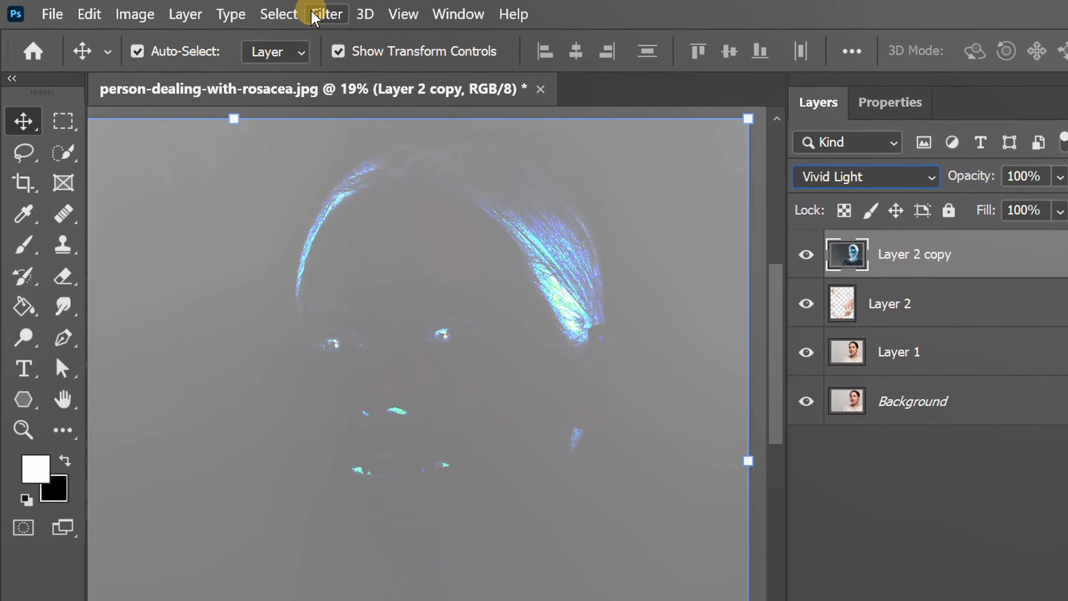
Apply a High Pass filter with a 20-pixel radius to the inverted layer
{"action": "left_click", "coordinate": [323, 14]}
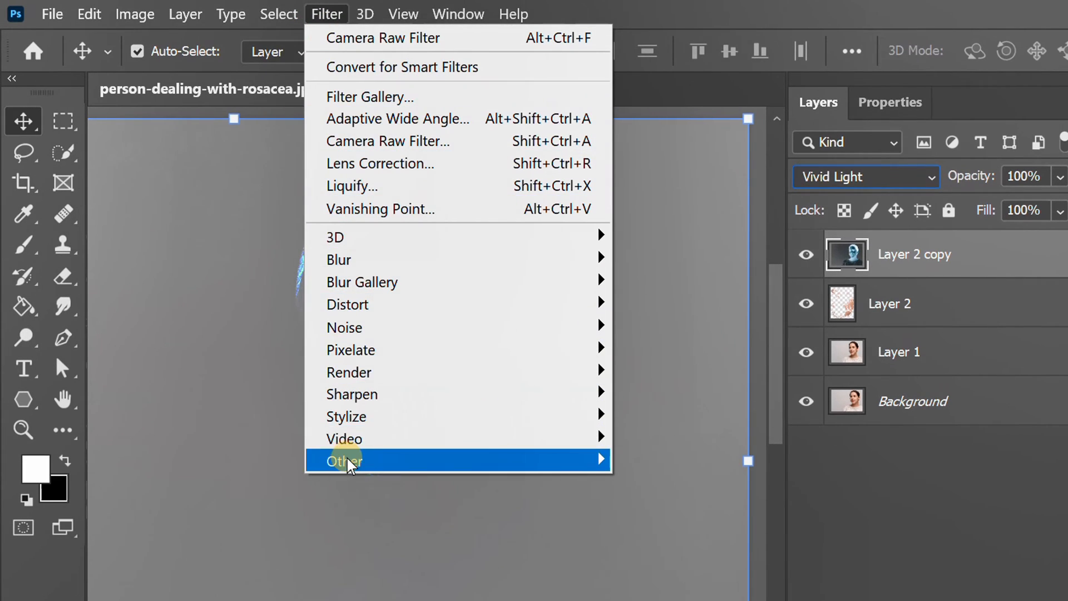
{"action": "mouse_move", "coordinate": [448, 464]}
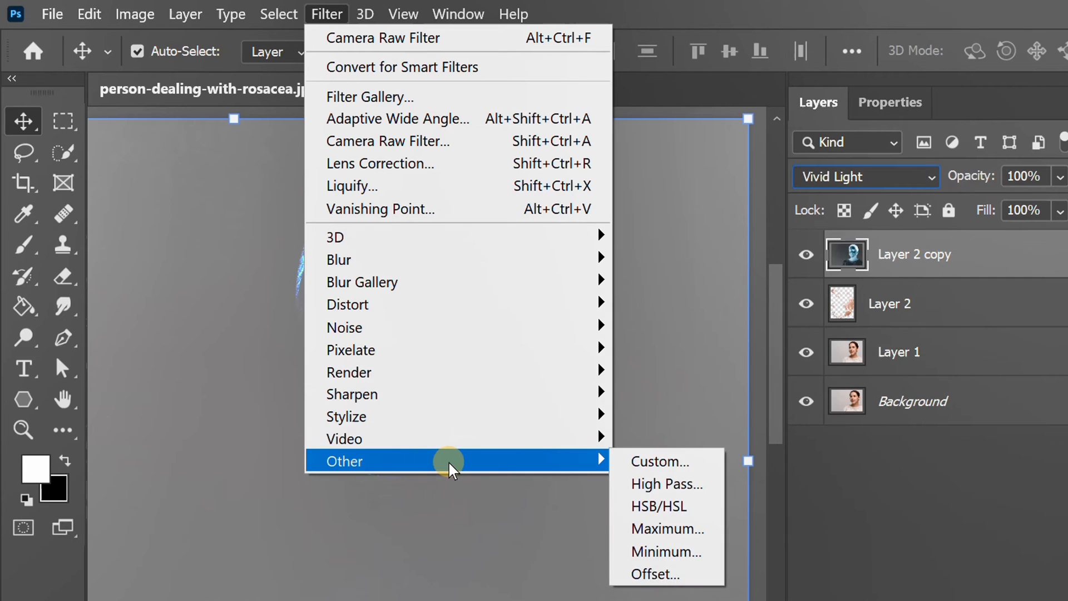
{"action": "left_click", "coordinate": [702, 488]}
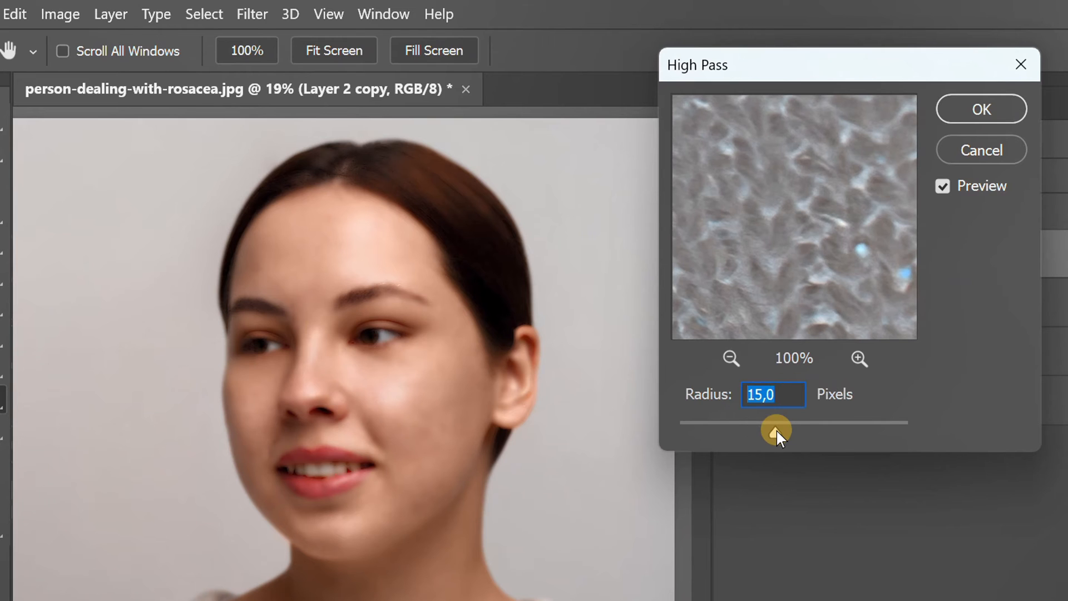
{"action": "left_click_drag", "start_coordinate": [778, 433], "coordinate": [781, 436]}
{"action": "type", "text": "20"}
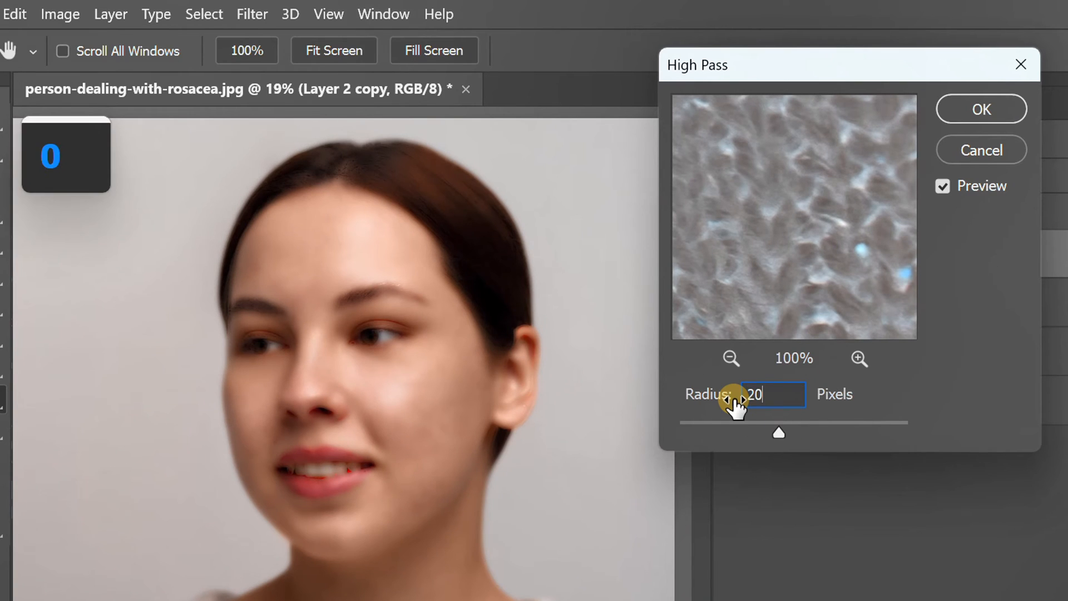
{"action": "left_click", "coordinate": [980, 109]}
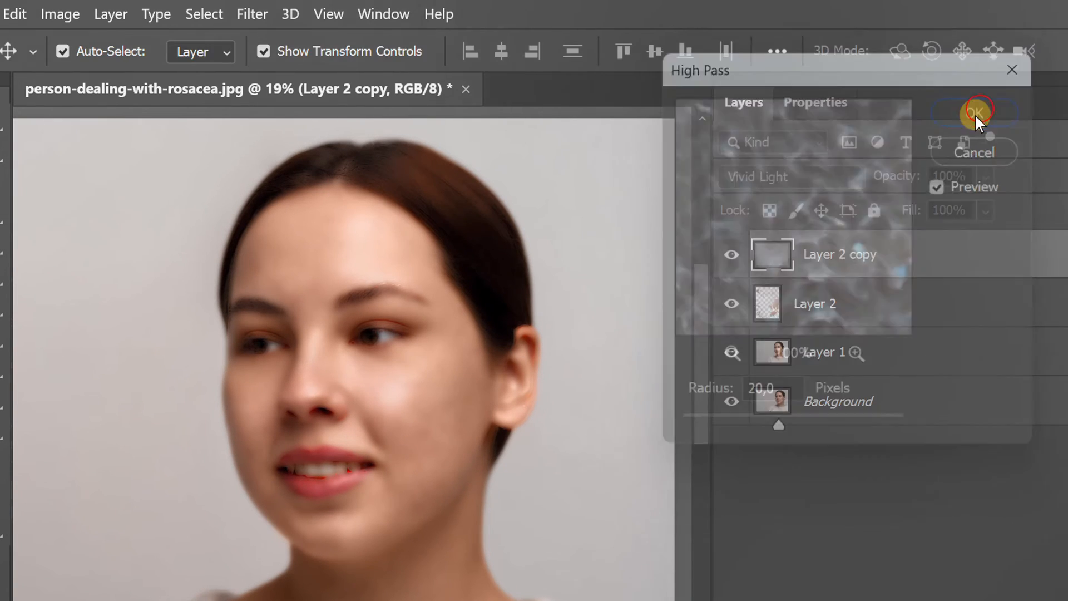
Apply a Gaussian Blur with a 1.0-pixel radius to the same layer
{"action": "left_click", "coordinate": [252, 14]}
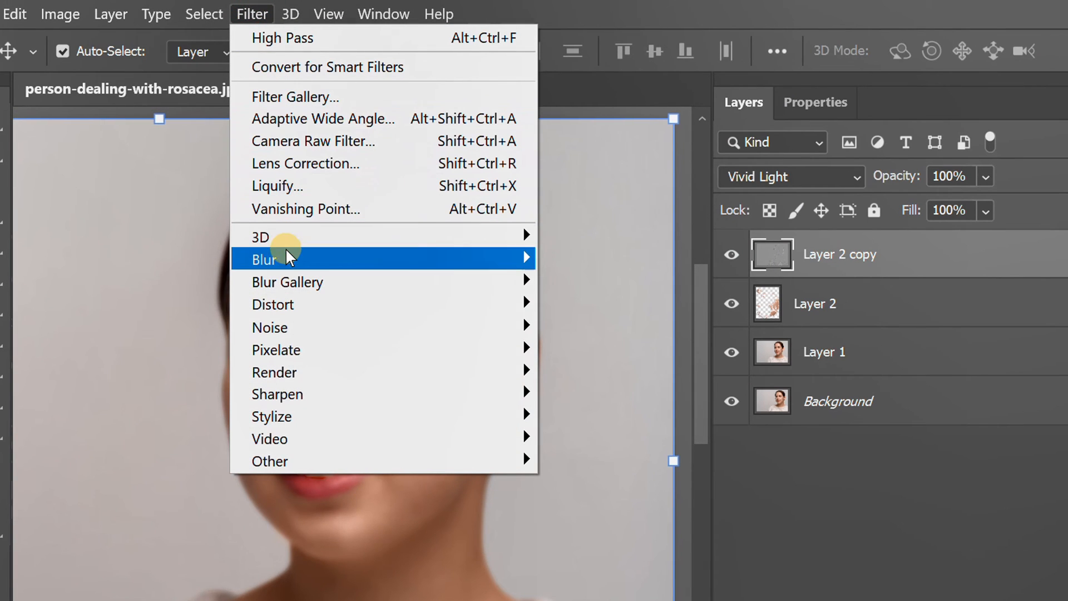
{"action": "mouse_move", "coordinate": [341, 258]}
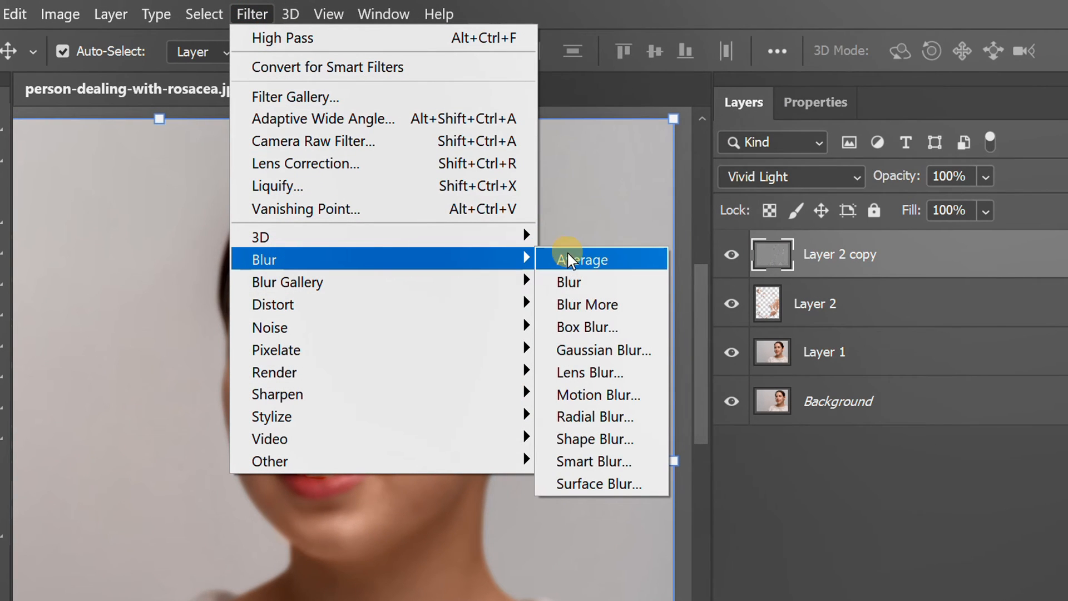
{"action": "left_click", "coordinate": [617, 350]}
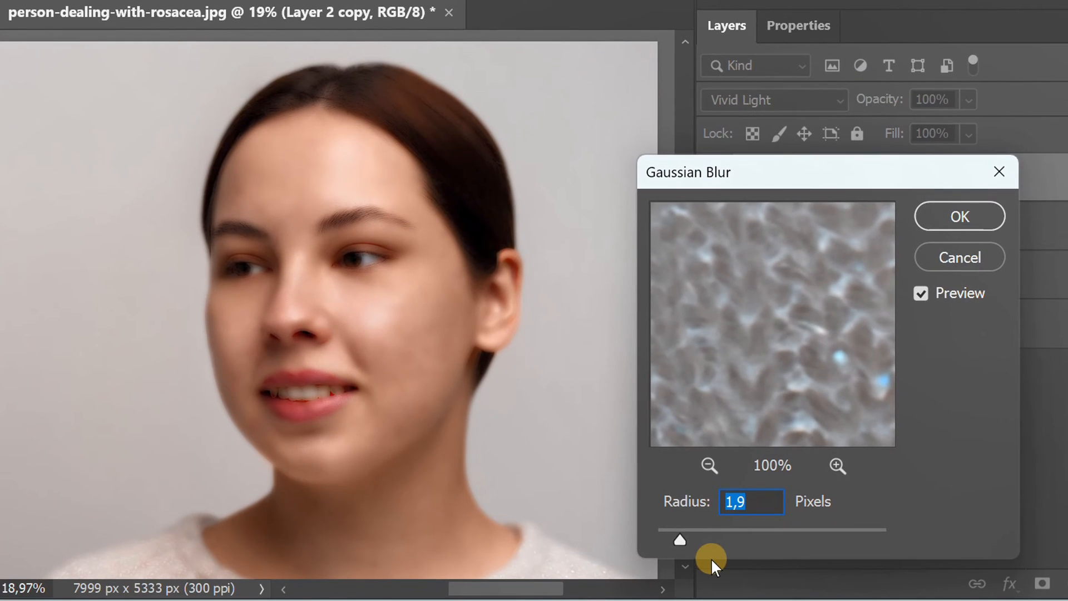
{"action": "mouse_move", "coordinate": [683, 543]}
{"action": "left_mouse_down"}
{"action": "mouse_move", "coordinate": [733, 540]}
{"action": "mouse_move", "coordinate": [670, 539]}
{"action": "left_mouse_up"}
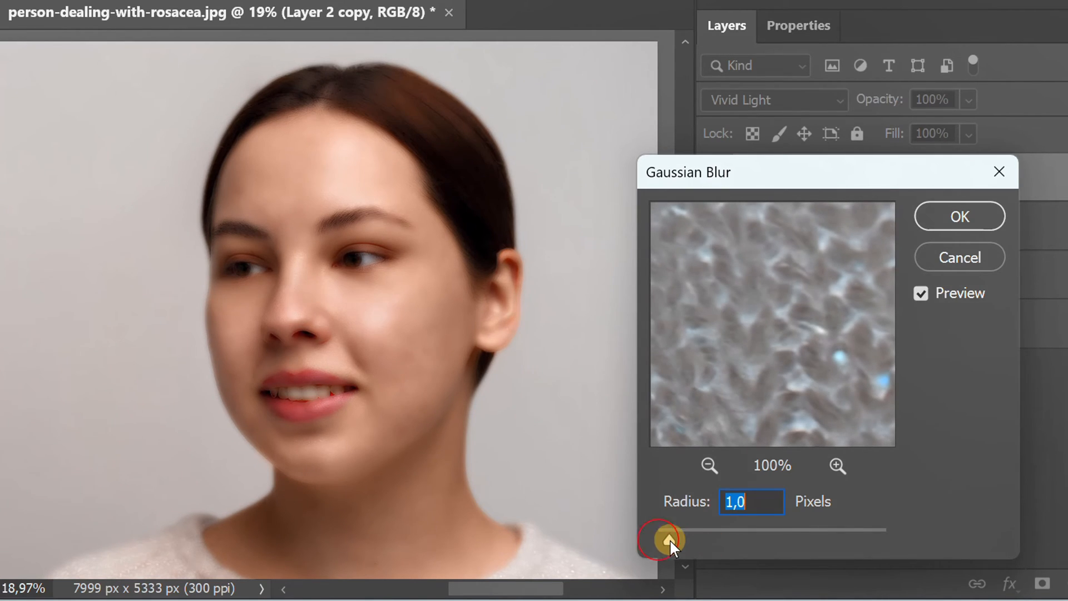
{"action": "left_click", "coordinate": [960, 216]}
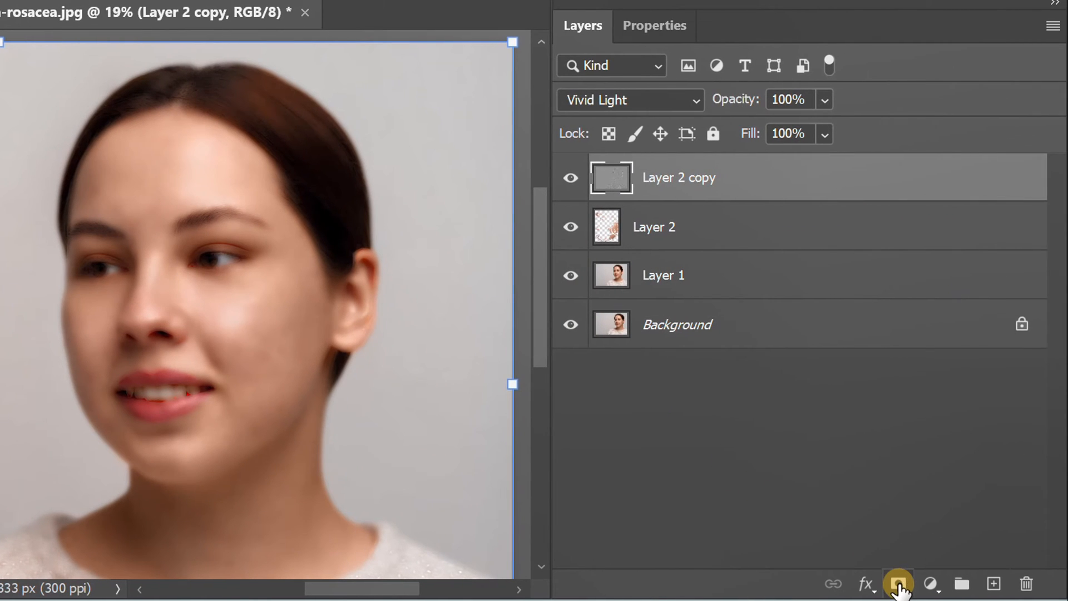
Add a layer mask to Layer 2 copy, invert it to black, and keep white as the foreground color
{"action": "left_click", "coordinate": [898, 584]}
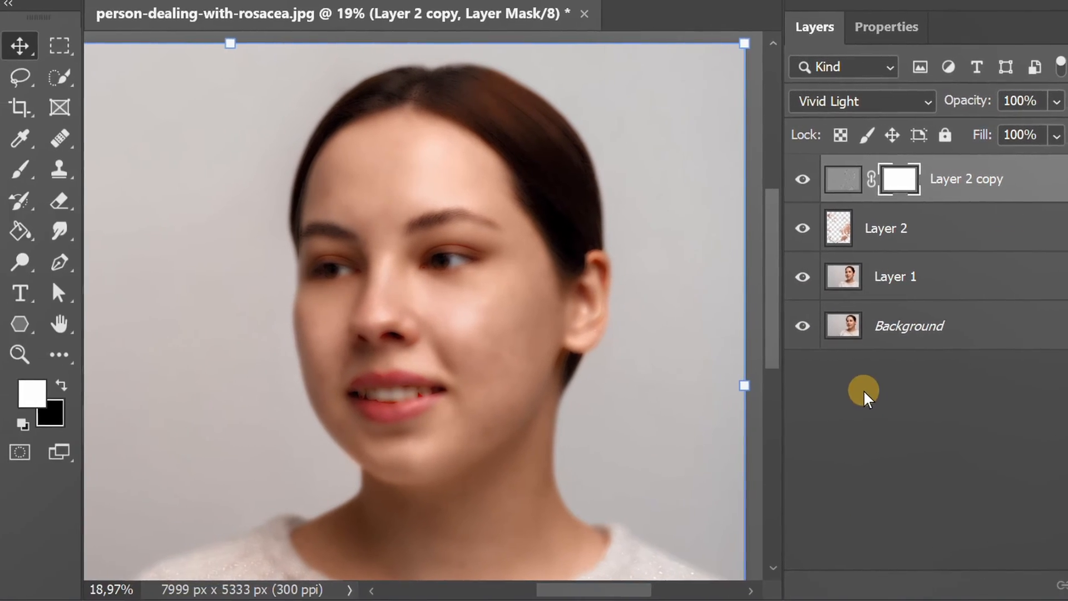
{"action": "key", "text": "ctrl+i"}
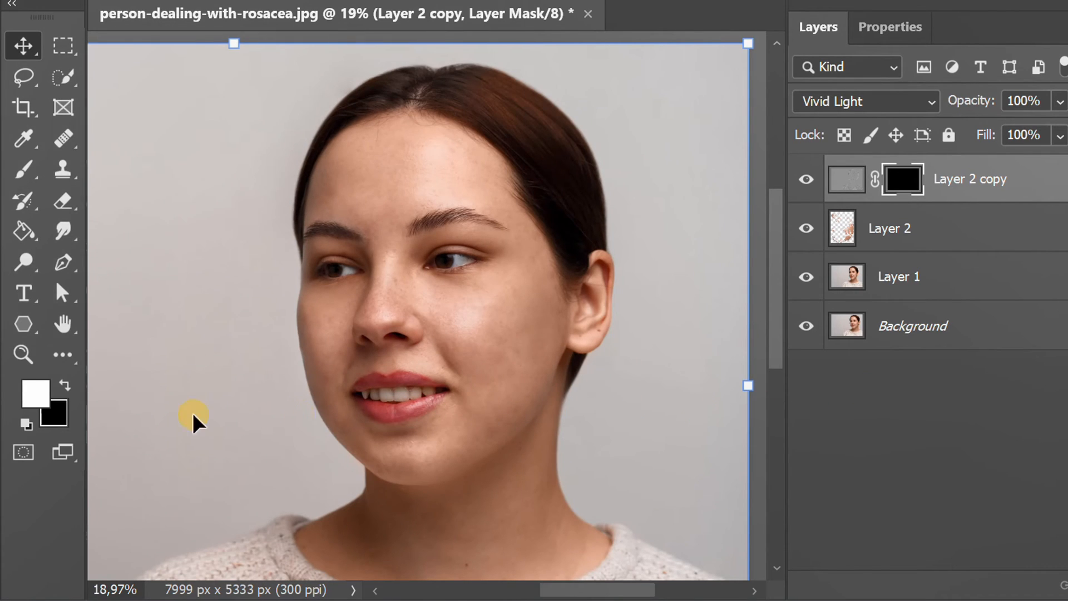
{"action": "left_click", "coordinate": [69, 383]}
{"action": "left_click", "coordinate": [66, 379]}
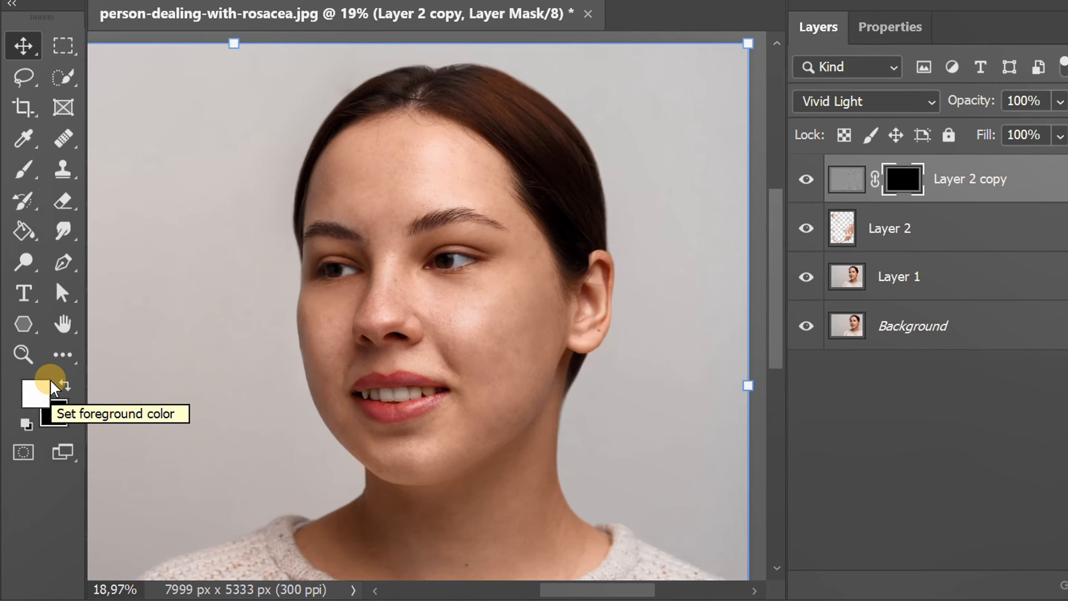
Using an enlarged soft Brush at 30% flow, paint white on the mask to smooth the center of the forehead
{"action": "left_click", "coordinate": [27, 172]}
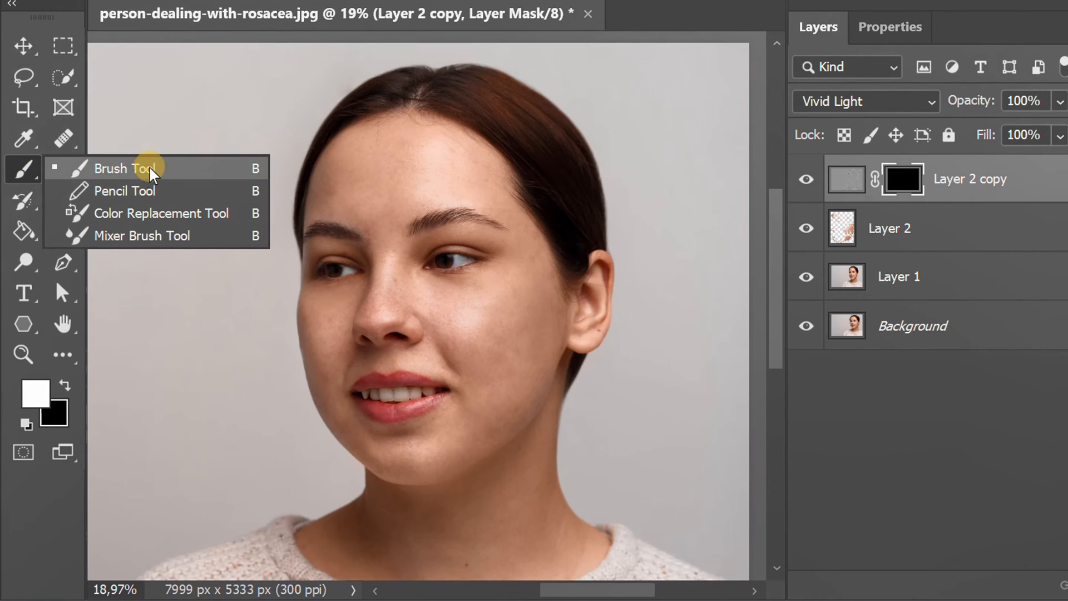
{"action": "left_click", "coordinate": [165, 163]}
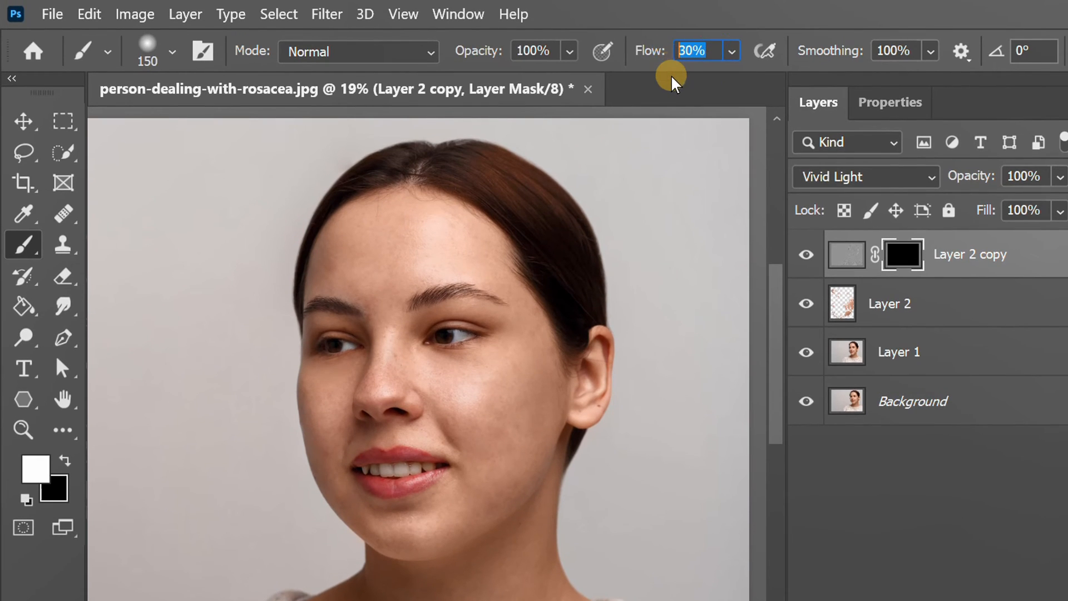
{"action": "key", "text": "Return"}
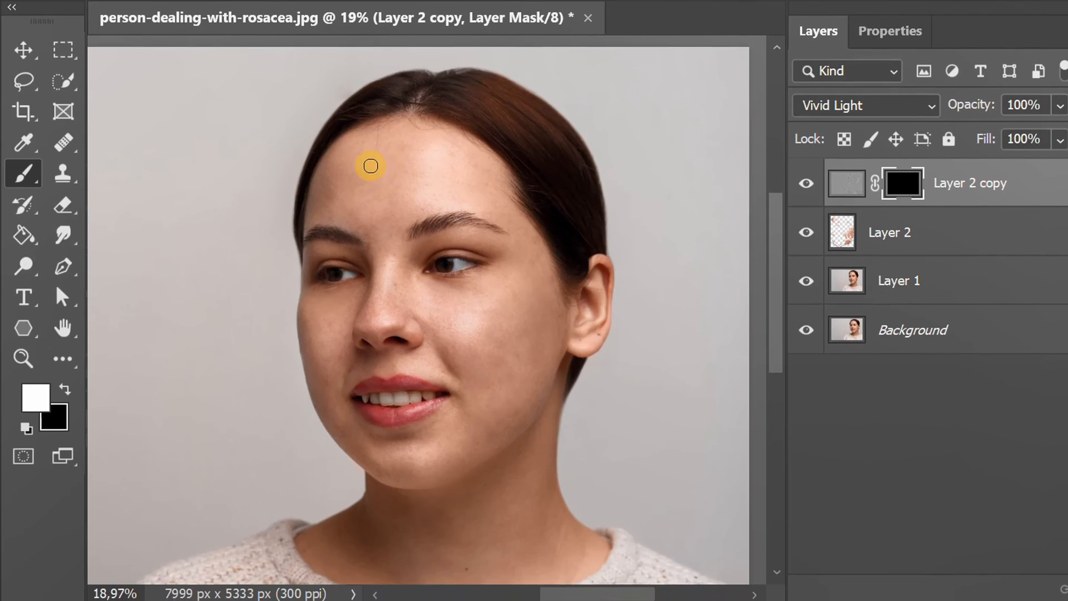
{"action": "scroll", "coordinate": [370, 237], "scroll_direction": "up", "scroll_amount": 5}
{"action": "key", "text": "bracketright"}
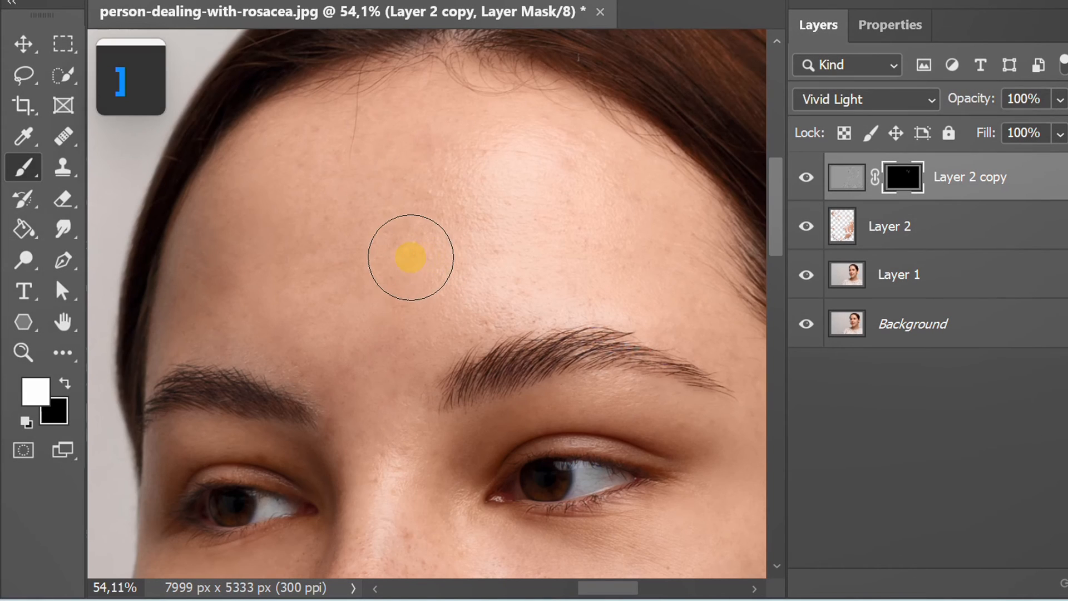
{"action": "left_click", "coordinate": [465, 172]}
{"action": "left_click", "coordinate": [489, 159]}
{"action": "left_click", "coordinate": [484, 212]}
{"action": "left_click", "coordinate": [512, 243]}
{"action": "left_click", "coordinate": [518, 272]}
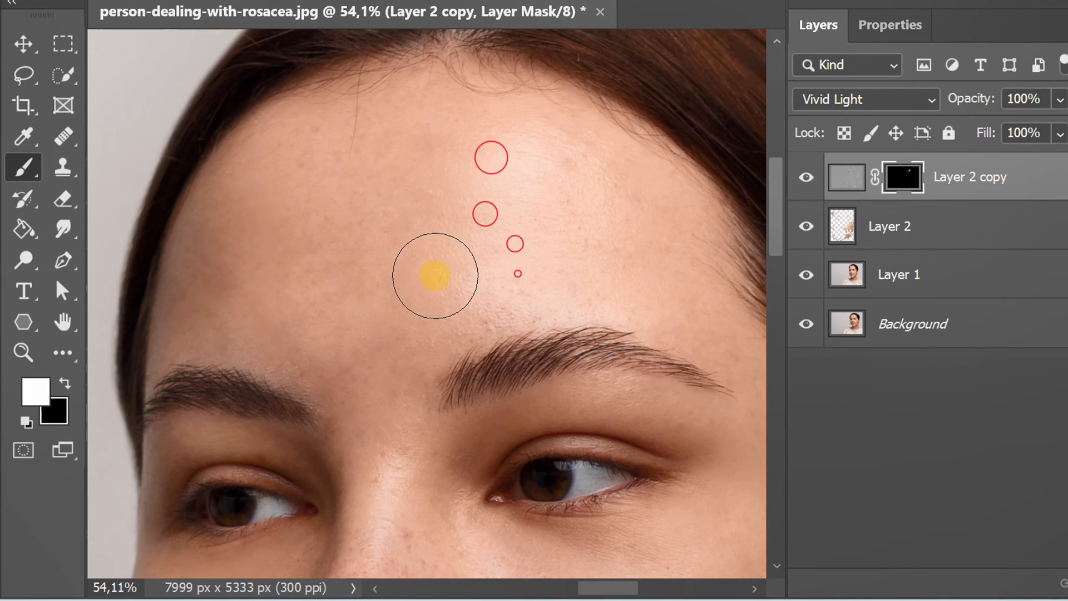
{"action": "left_click", "coordinate": [435, 276]}
{"action": "left_click", "coordinate": [409, 276]}
Paint white on the Layer 2 copy mask across the rest of the forehead, from the hairline down to above the eyebrows
{"action": "left_click", "coordinate": [382, 190]}
{"action": "left_click", "coordinate": [293, 176]}
{"action": "left_click", "coordinate": [318, 151]}
{"action": "left_click", "coordinate": [493, 189]}
{"action": "left_click", "coordinate": [547, 165]}
{"action": "left_click", "coordinate": [585, 218]}
{"action": "left_click", "coordinate": [611, 245]}
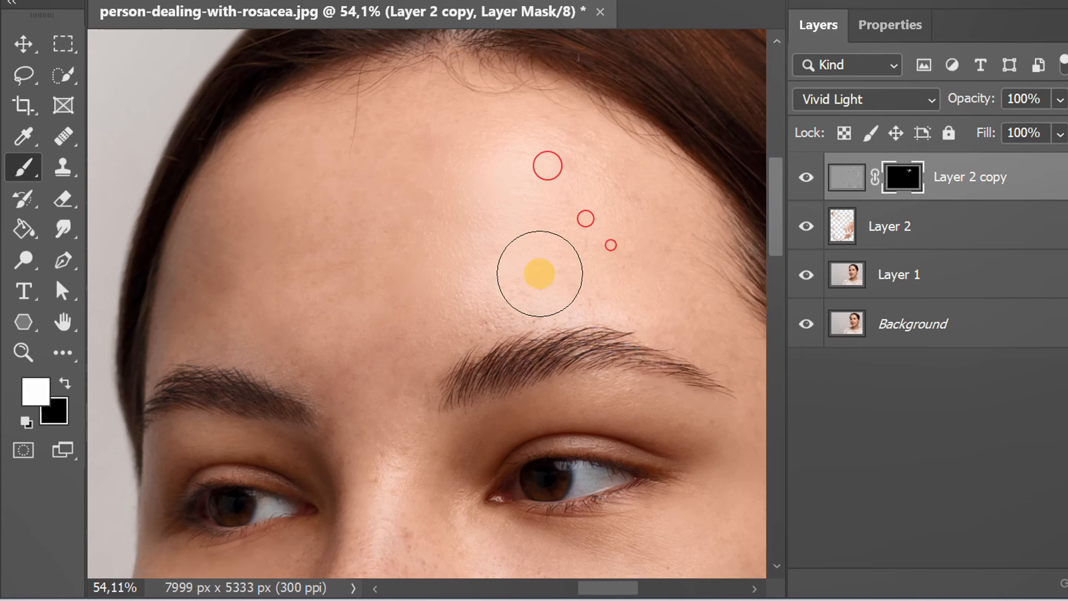
{"action": "left_click", "coordinate": [535, 274]}
{"action": "left_click", "coordinate": [601, 265]}
{"action": "left_click", "coordinate": [617, 298]}
{"action": "left_click", "coordinate": [662, 243]}
{"action": "left_click", "coordinate": [372, 274]}
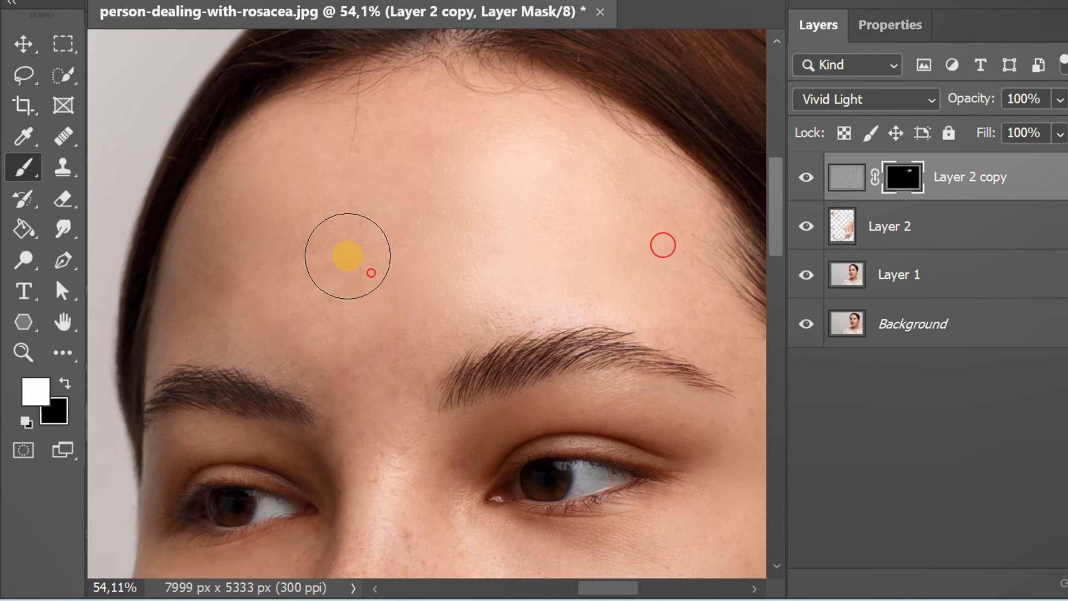
Paint white on the mask between the eyebrows and down the nose to smooth the skin
{"action": "scroll", "coordinate": [422, 334], "scroll_direction": "down", "scroll_amount": 3}
{"action": "scroll", "coordinate": [279, 153], "scroll_direction": "up", "scroll_amount": 1}
{"action": "left_click", "coordinate": [335, 180]}
{"action": "left_click", "coordinate": [330, 145]}
{"action": "left_click", "coordinate": [327, 242]}
{"action": "left_click", "coordinate": [330, 305]}
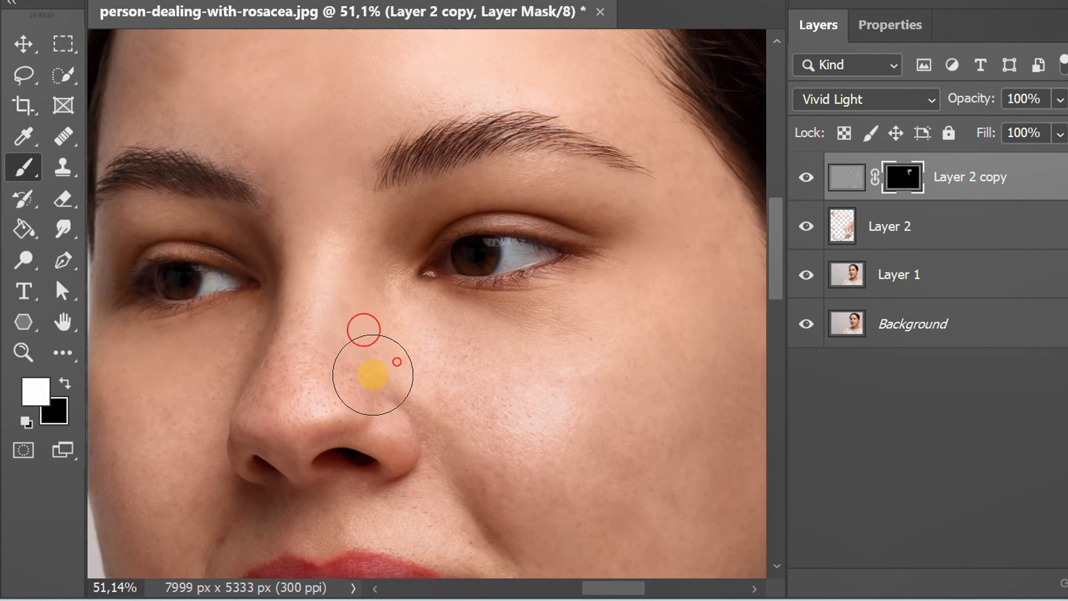
Paint white on the mask over the middle and outer part of the cheek nearest the visible ear
{"action": "left_click", "coordinate": [510, 236]}
{"action": "left_click", "coordinate": [498, 267]}
{"action": "left_click", "coordinate": [534, 258]}
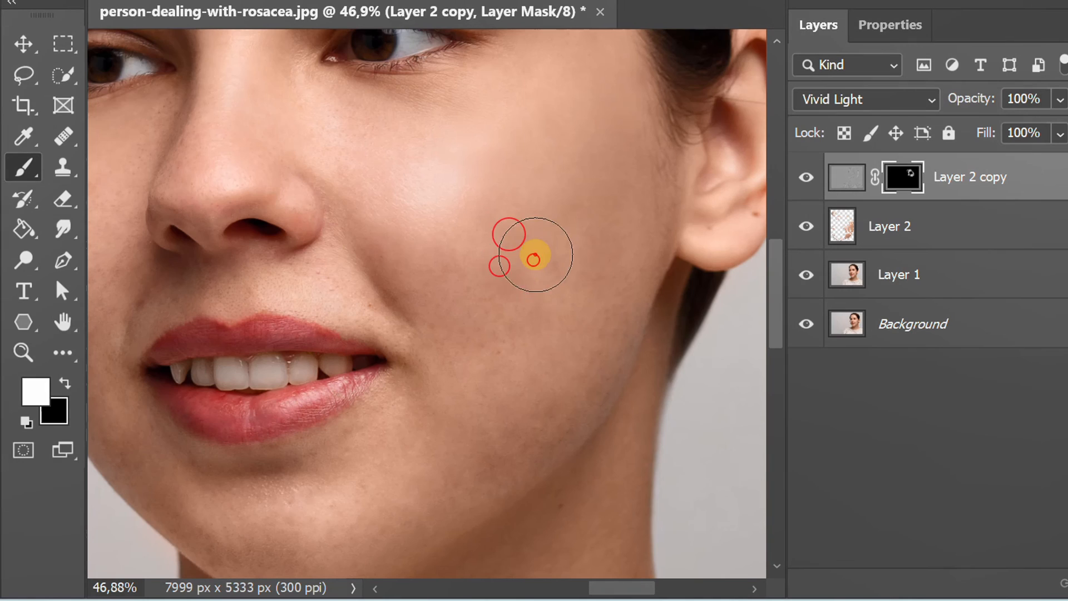
{"action": "left_click", "coordinate": [572, 276]}
{"action": "left_click", "coordinate": [588, 248]}
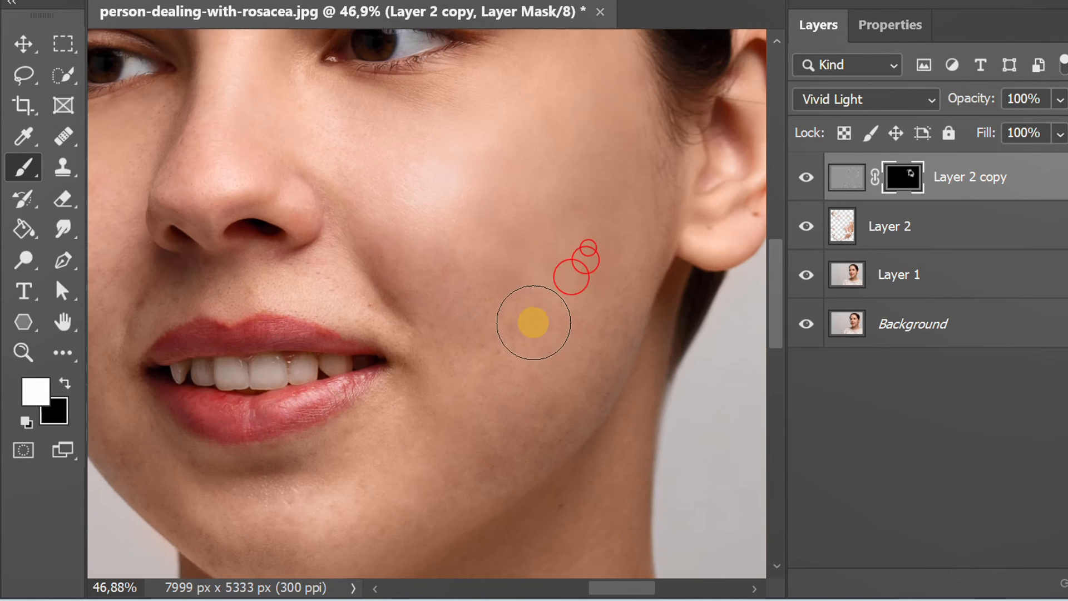
{"action": "left_click", "coordinate": [537, 300]}
{"action": "left_click", "coordinate": [634, 251]}
{"action": "left_click", "coordinate": [601, 315]}
Smooth the lower part of the same cheek by painting white on the mask down toward the jaw
{"action": "left_click", "coordinate": [513, 346]}
{"action": "left_click", "coordinate": [475, 349]}
{"action": "left_click", "coordinate": [527, 358]}
{"action": "left_click", "coordinate": [551, 353]}
{"action": "left_click", "coordinate": [572, 356]}
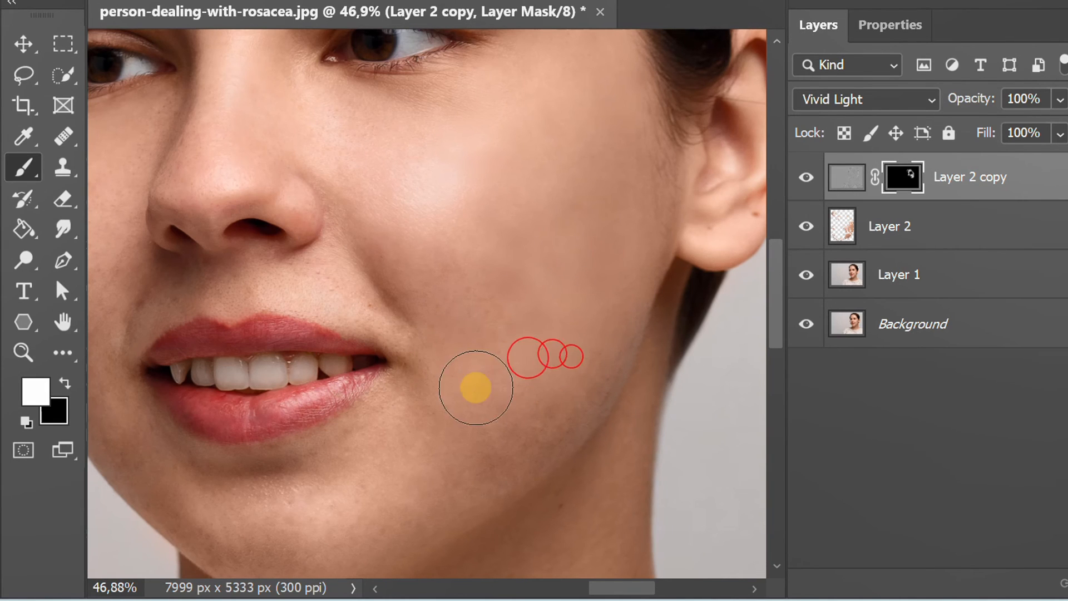
{"action": "left_click", "coordinate": [517, 420]}
{"action": "left_click", "coordinate": [556, 401]}
{"action": "left_click", "coordinate": [605, 316]}
Paint white on the mask along the jaw and the skin beside the corner of the mouth
{"action": "scroll", "coordinate": [614, 309], "scroll_direction": "down", "scroll_amount": 5}
{"action": "scroll", "coordinate": [492, 420], "scroll_direction": "up", "scroll_amount": 4}
{"action": "left_click", "coordinate": [496, 377]}
{"action": "left_click", "coordinate": [516, 363]}
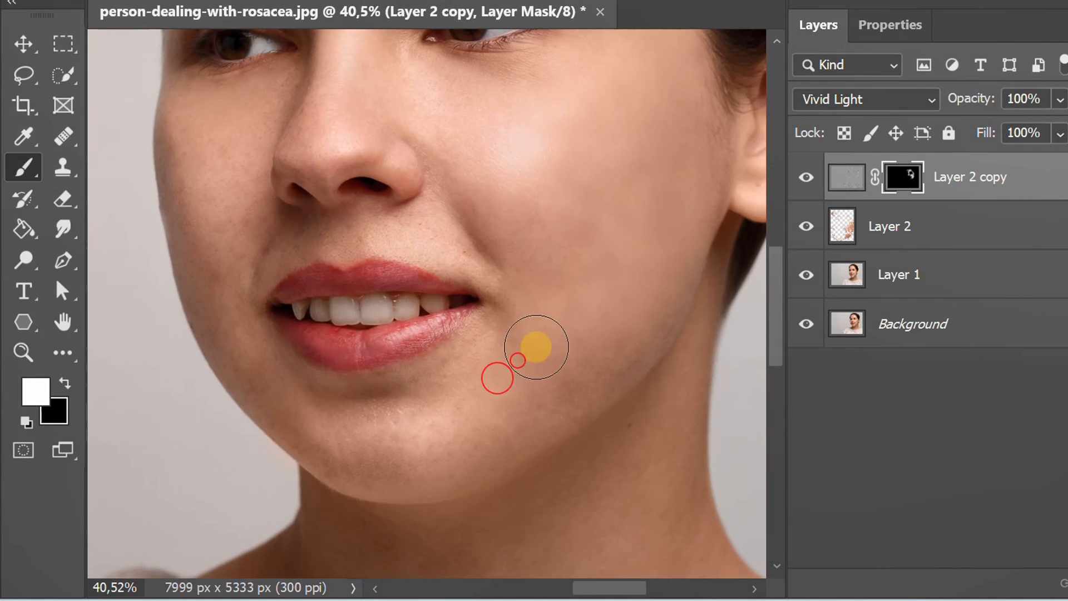
{"action": "left_click", "coordinate": [580, 350]}
{"action": "left_click", "coordinate": [594, 363]}
{"action": "left_click", "coordinate": [566, 400]}
{"action": "left_click", "coordinate": [543, 409]}
{"action": "left_click", "coordinate": [506, 369]}
Paint white on the mask across the chin below the lower lip
{"action": "left_click", "coordinate": [482, 420]}
{"action": "left_click", "coordinate": [446, 434]}
{"action": "left_click", "coordinate": [436, 445]}
{"action": "left_click", "coordinate": [379, 441]}
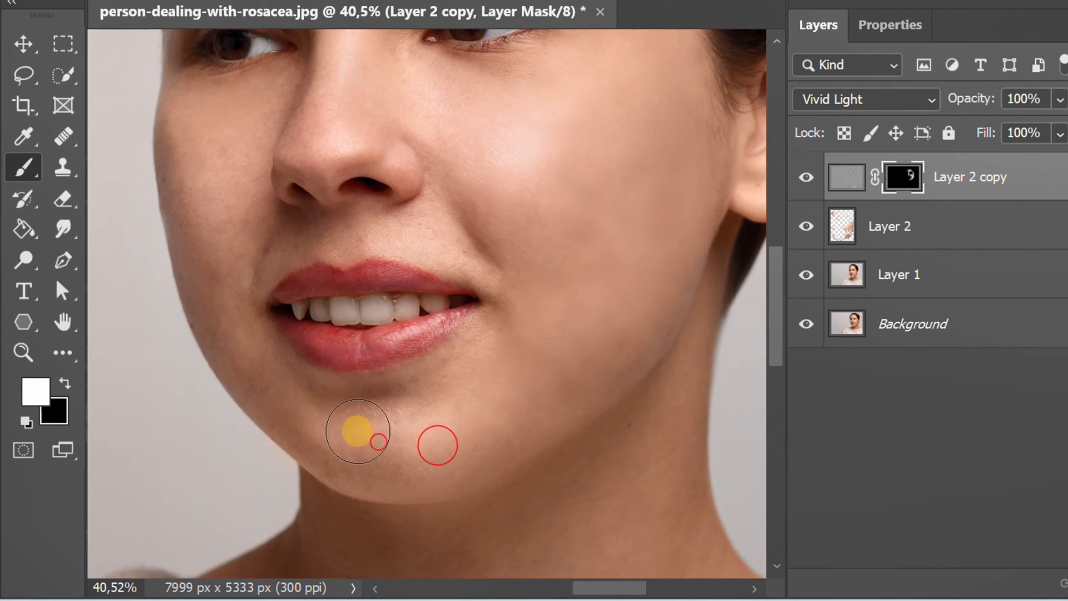
{"action": "left_click", "coordinate": [345, 449]}
{"action": "left_click", "coordinate": [403, 474]}
{"action": "left_click", "coordinate": [456, 458]}
Paint white on the mask over the middle of the far cheek below the eye
{"action": "left_click", "coordinate": [329, 334]}
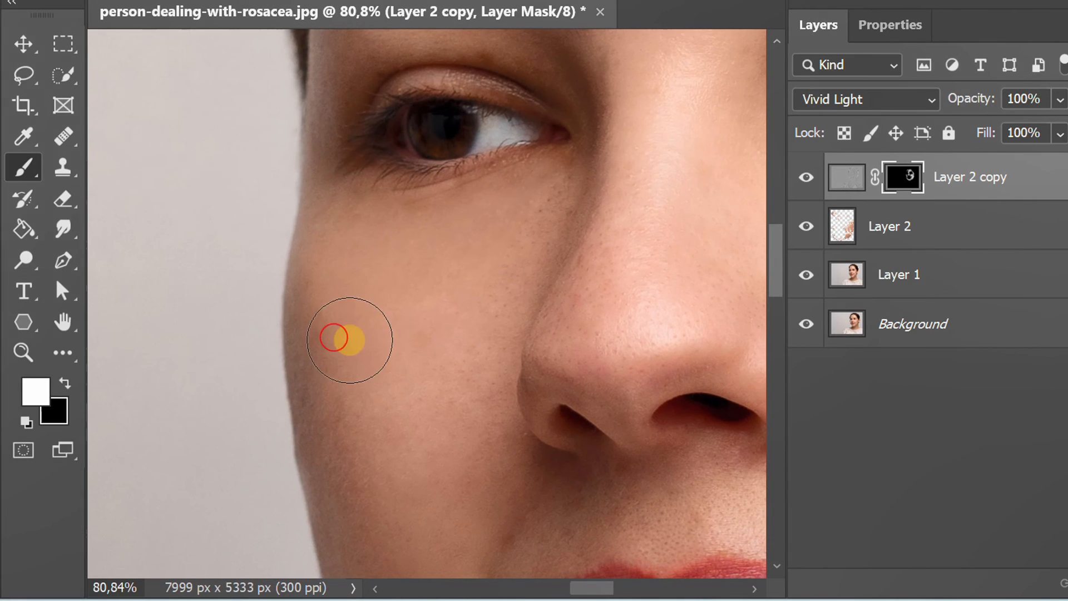
{"action": "left_click", "coordinate": [449, 291]}
{"action": "left_click", "coordinate": [465, 282]}
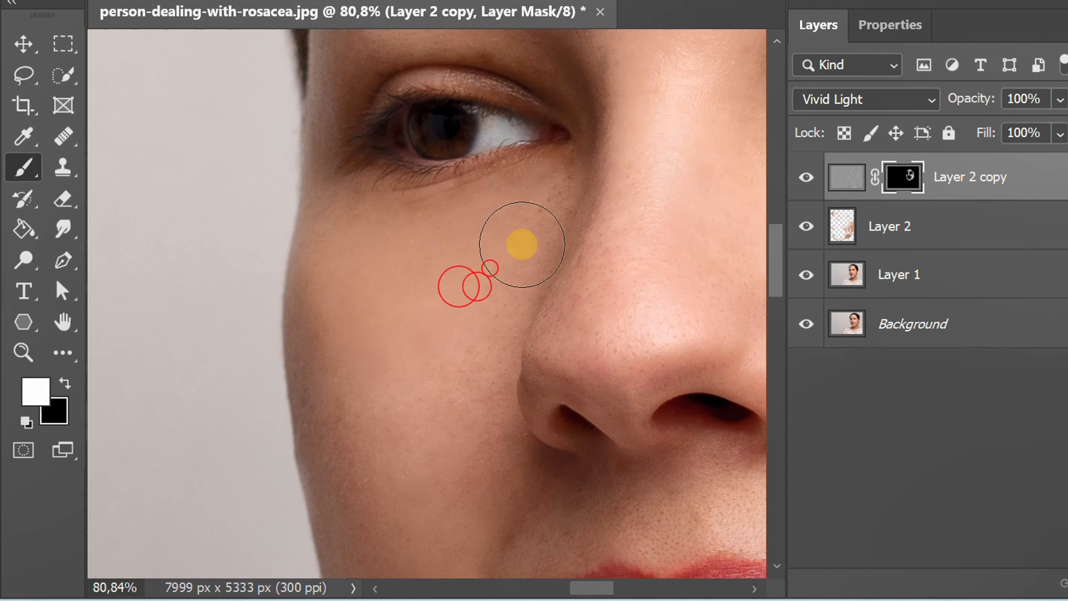
With a smaller brush, paint white on the mask beside the nose, from the inner eye corner down past the nostril
{"action": "key", "text": "bracketleft"}
{"action": "key", "text": "bracketleft"}
{"action": "left_click", "coordinate": [550, 189]}
{"action": "left_click", "coordinate": [541, 231]}
{"action": "left_click", "coordinate": [548, 204]}
{"action": "left_click", "coordinate": [505, 301]}
{"action": "left_click", "coordinate": [499, 319]}
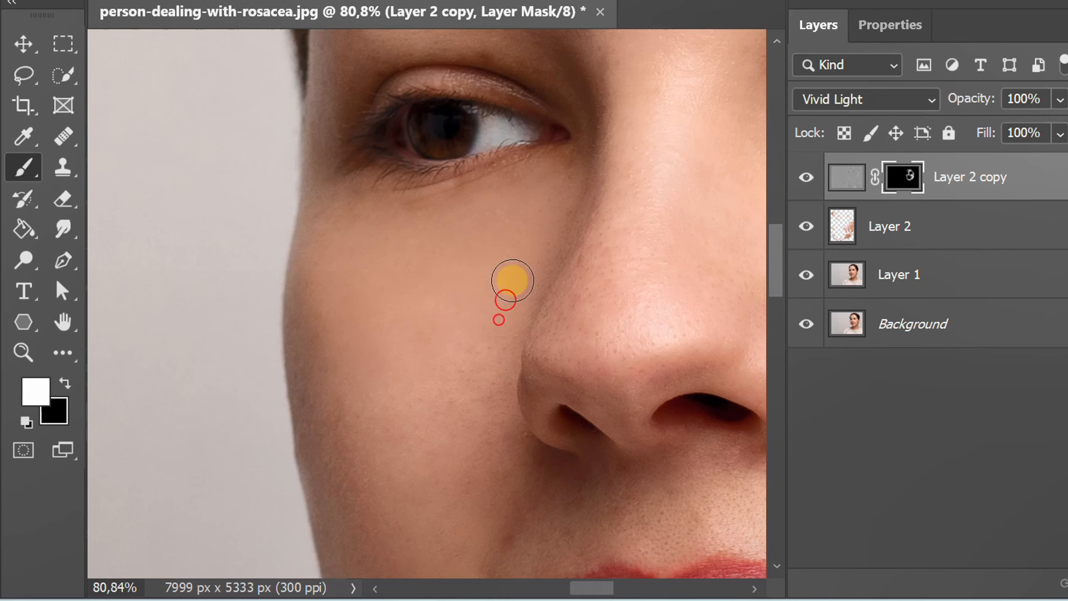
{"action": "left_click", "coordinate": [489, 363]}
{"action": "left_click", "coordinate": [458, 381]}
{"action": "left_click", "coordinate": [493, 430]}
{"action": "left_click", "coordinate": [488, 396]}
{"action": "left_click", "coordinate": [503, 466]}
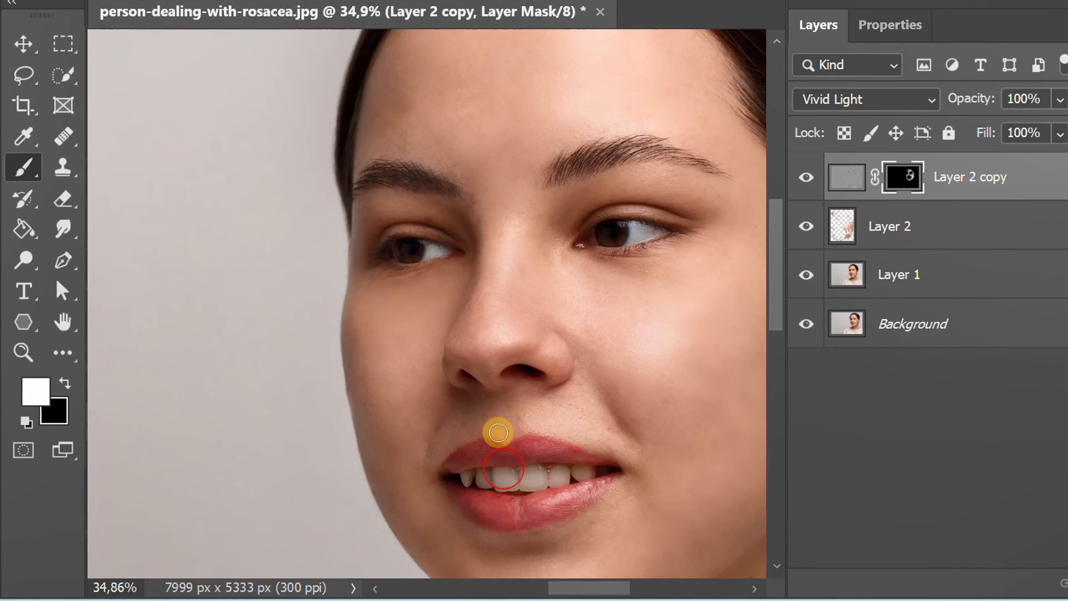
Duplicate Layer 1, Layer 2 and Layer 2 copy together and merge the duplicates into a single layer
{"action": "key", "text": "v"}
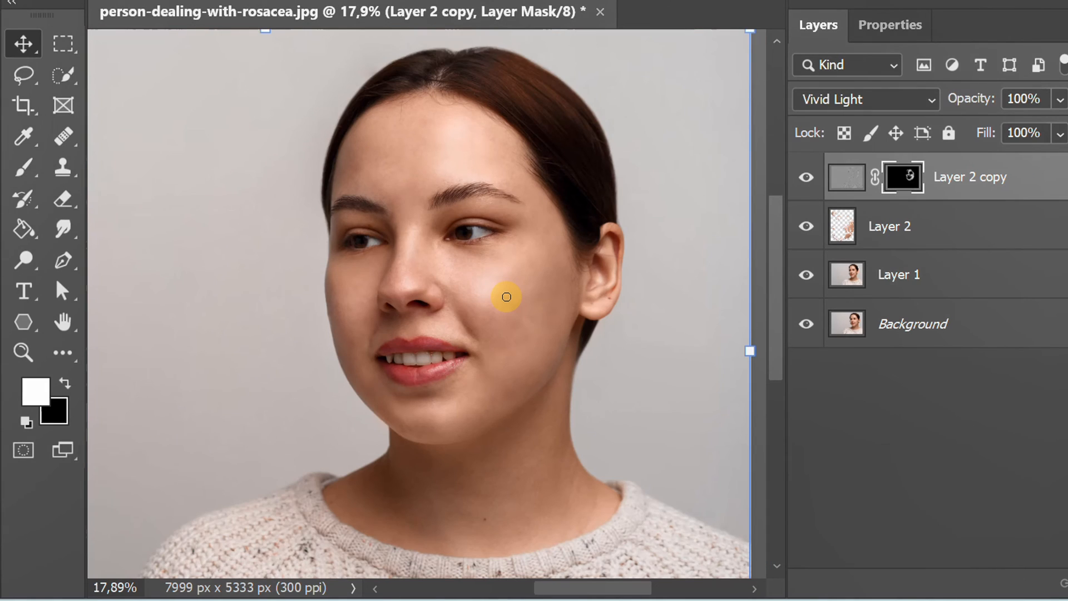
{"action": "key", "text": "shift"}
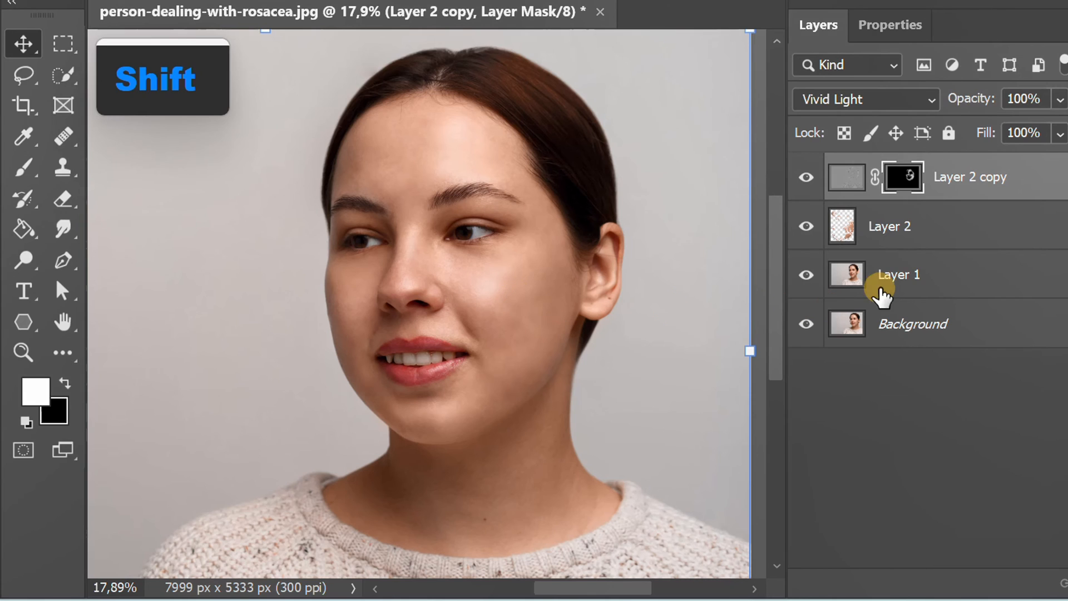
{"action": "left_click", "coordinate": [921, 276], "text": "shift"}
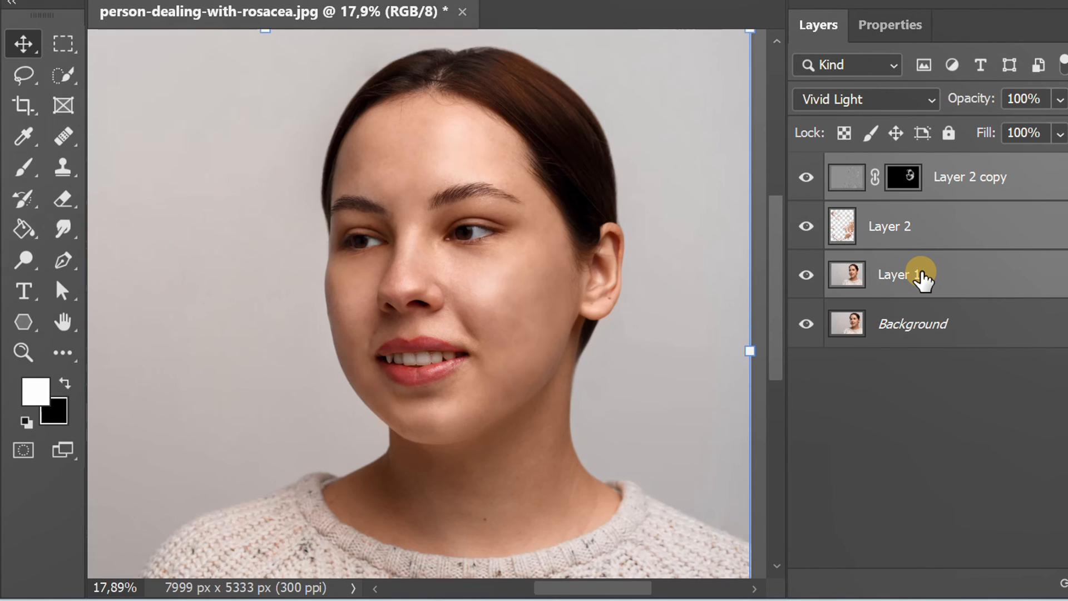
{"action": "key", "text": "ctrl+j"}
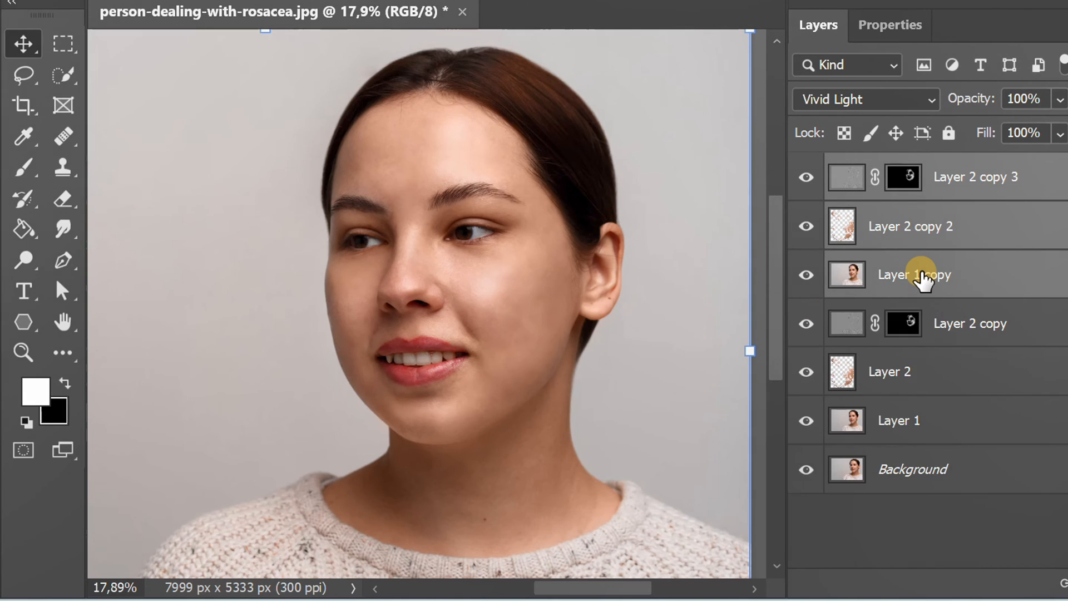
{"action": "right_click", "coordinate": [967, 178]}
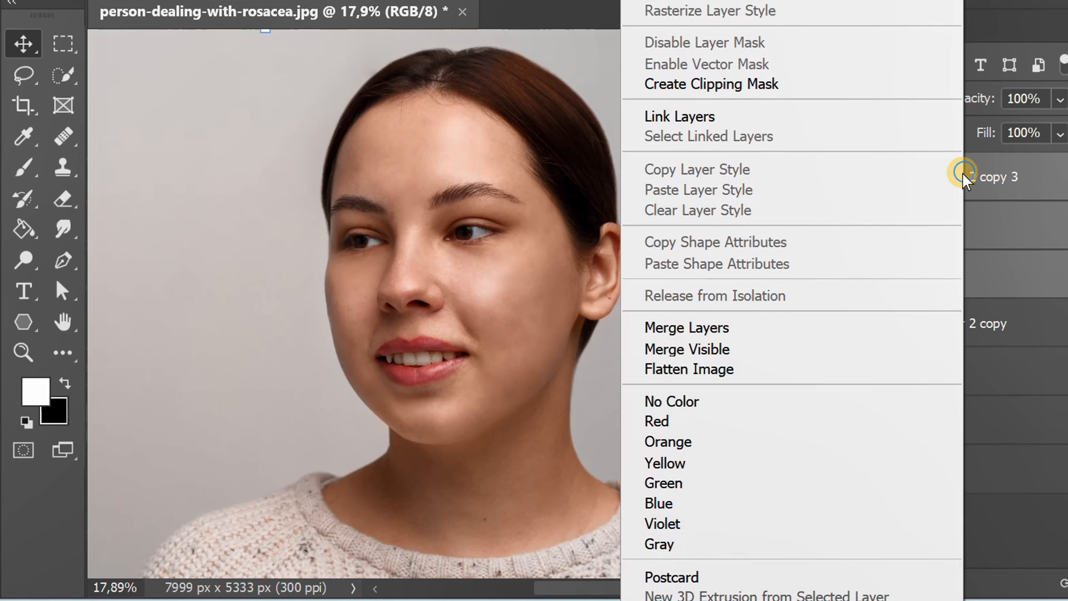
{"action": "left_click", "coordinate": [727, 328]}
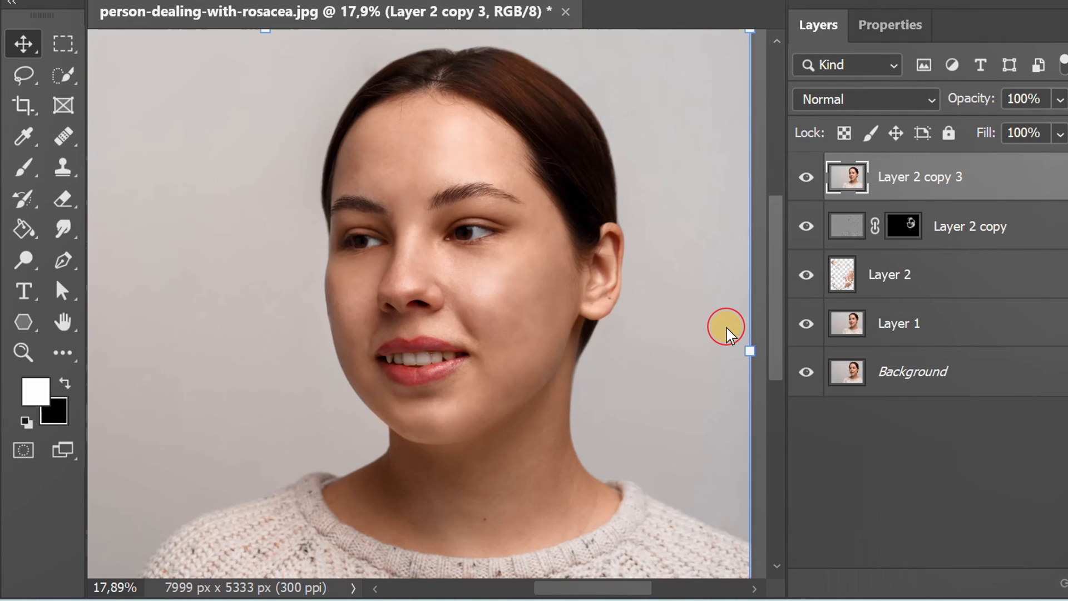
Convert the merged top layer to a smart object and open the Camera Raw Filter for it
{"action": "right_click", "coordinate": [898, 178]}
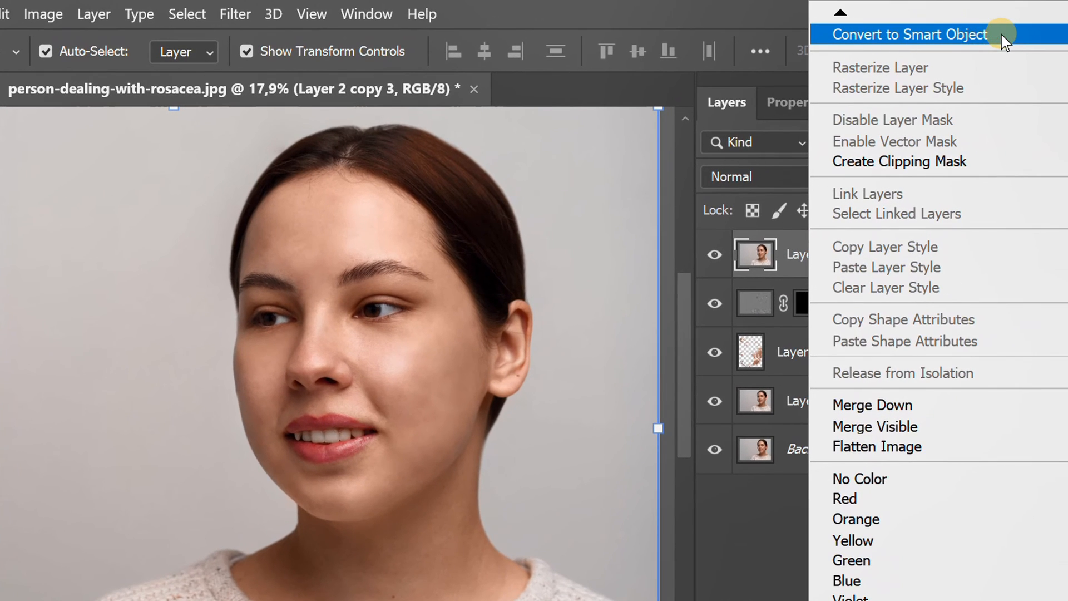
{"action": "left_click", "coordinate": [1006, 35]}
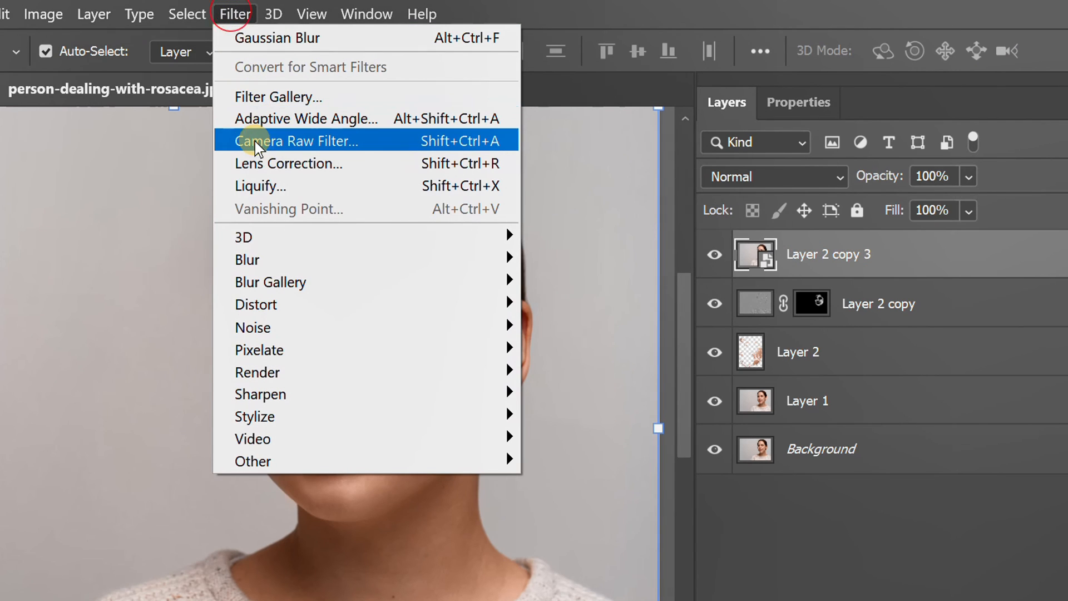
{"action": "left_click", "coordinate": [380, 144]}
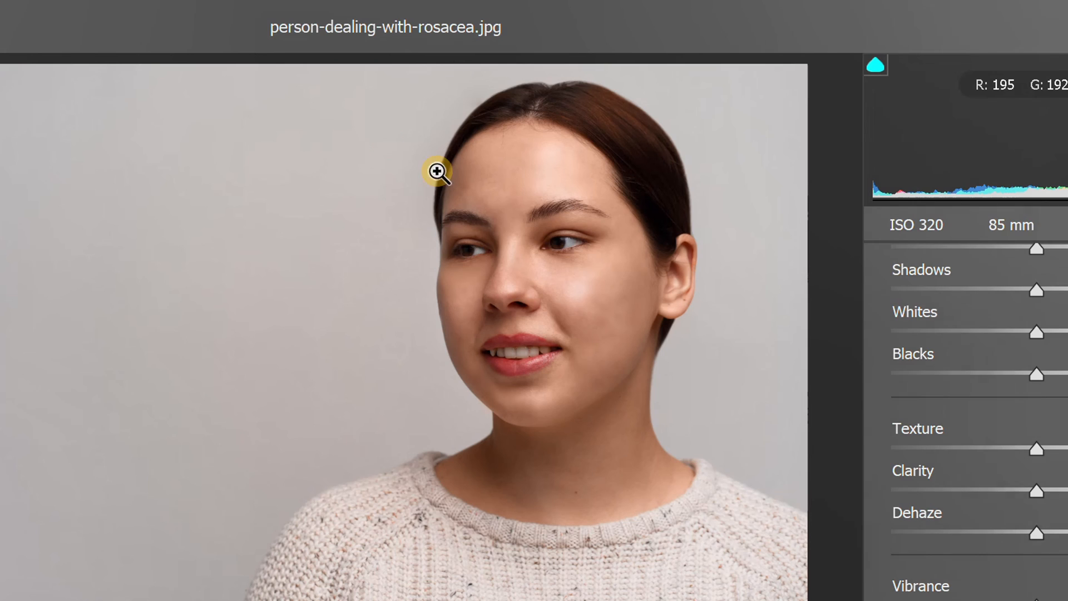
Set Texture to -15 and Clarity to -15 in the Basic adjustments and apply the Camera Raw Filter
{"action": "key", "text": "space"}
{"action": "left_click", "coordinate": [411, 262]}
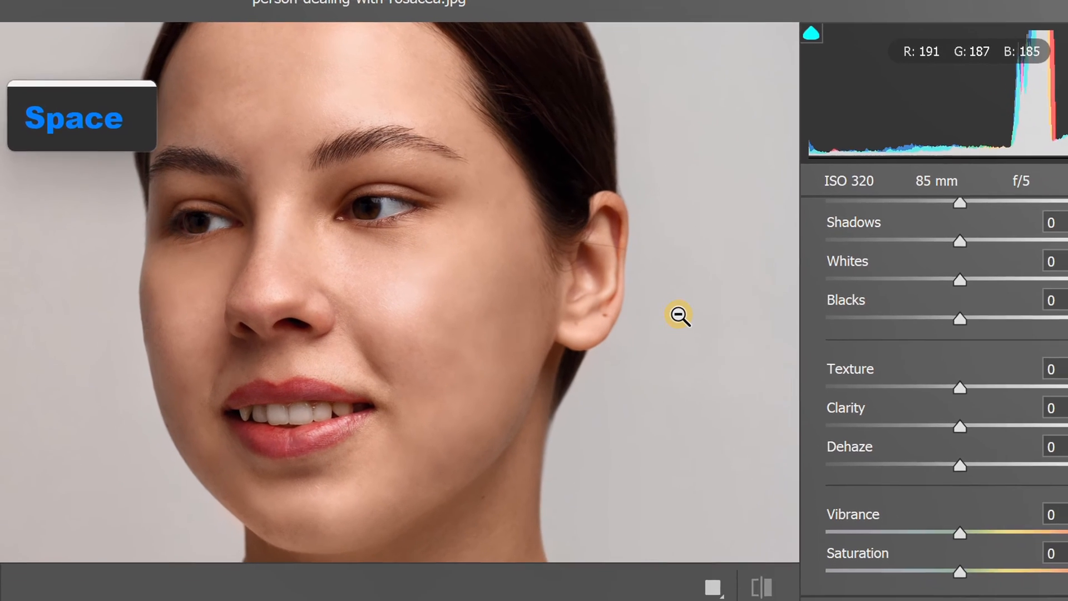
{"action": "scroll", "coordinate": [806, 319], "scroll_direction": "up", "scroll_amount": 4}
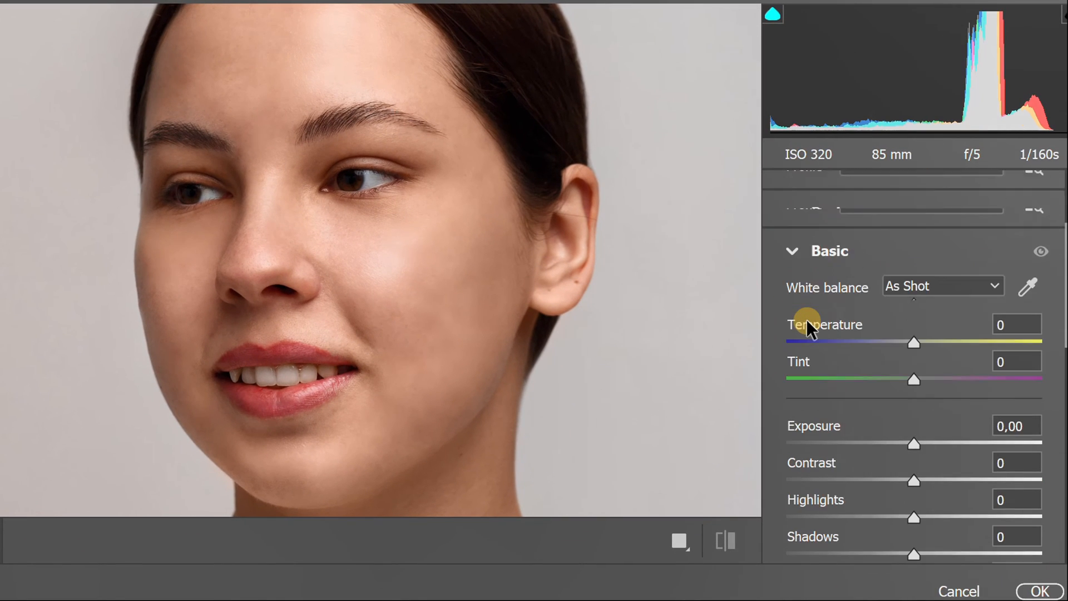
{"action": "left_click", "coordinate": [792, 287]}
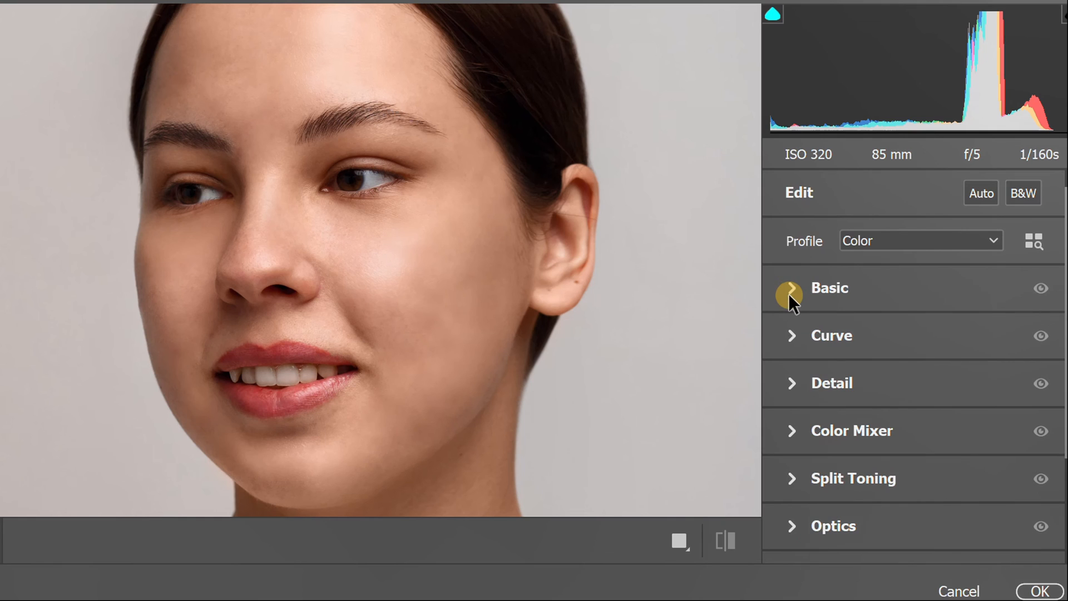
{"action": "left_click", "coordinate": [790, 291]}
{"action": "left_click_drag", "start_coordinate": [1060, 280], "coordinate": [1061, 384]}
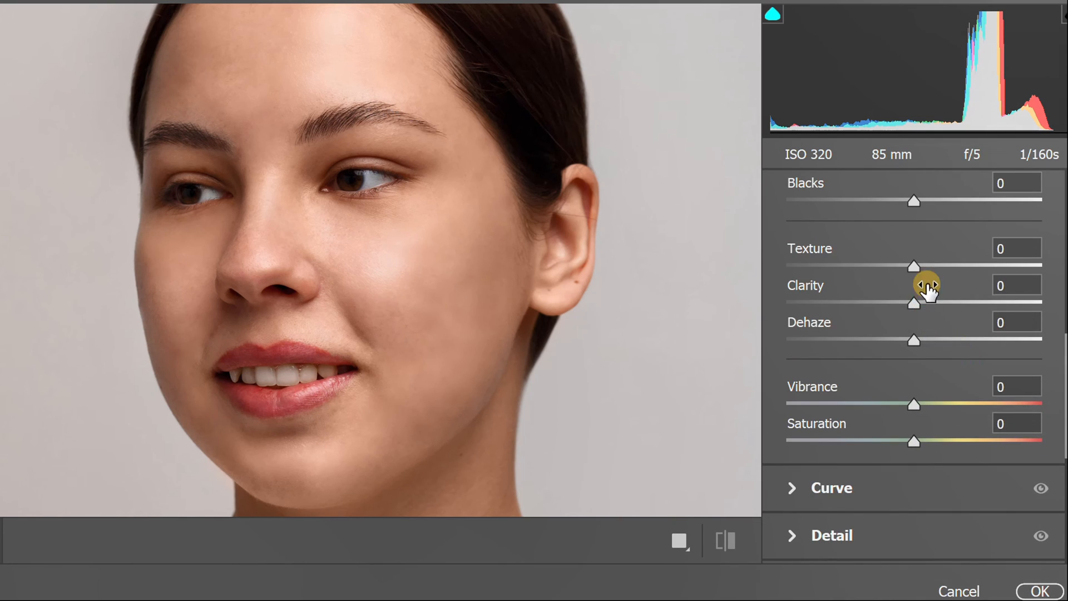
{"action": "left_click_drag", "start_coordinate": [913, 267], "coordinate": [895, 267]}
{"action": "left_click_drag", "start_coordinate": [916, 304], "coordinate": [897, 300]}
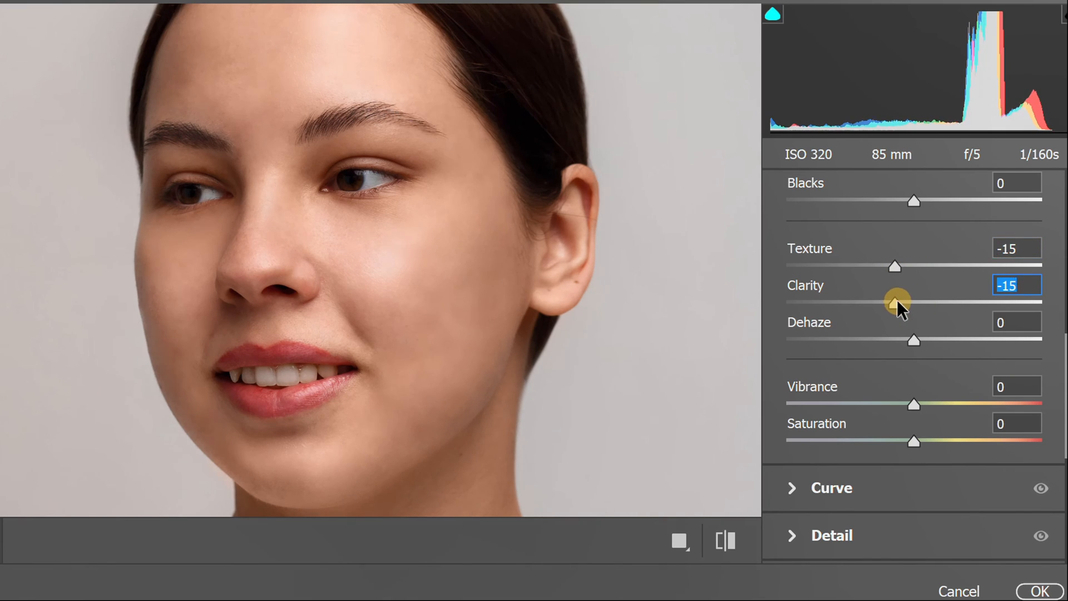
{"action": "left_click", "coordinate": [1036, 592]}
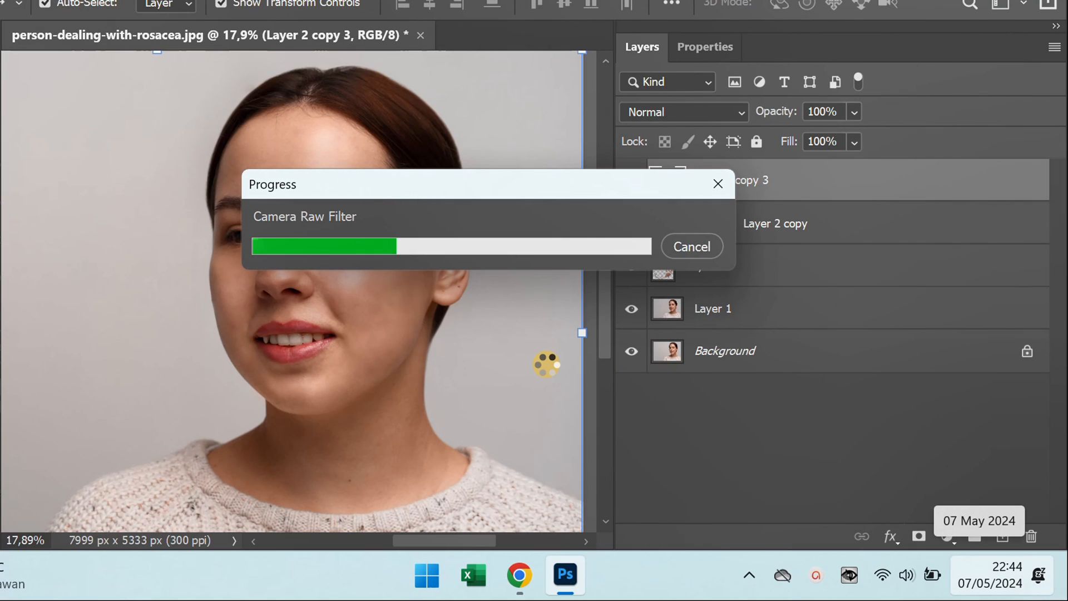
Group all layers from the filtered top layer down to Layer 1, leaving the Background outside
{"action": "scroll", "coordinate": [546, 364], "scroll_direction": "down", "scroll_amount": 1}
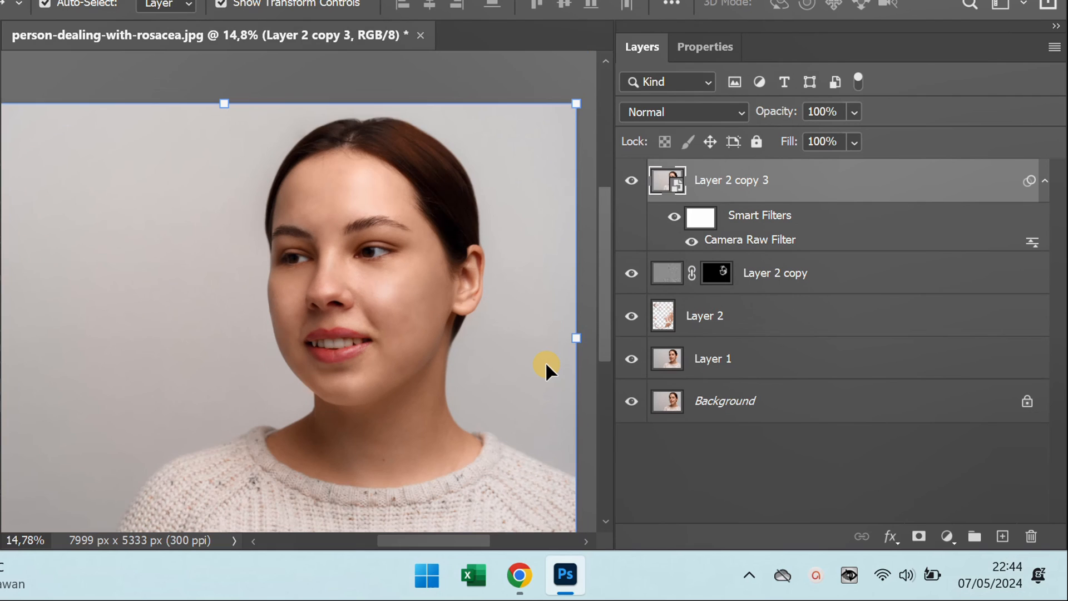
{"action": "left_click", "coordinate": [743, 362], "text": "shift"}
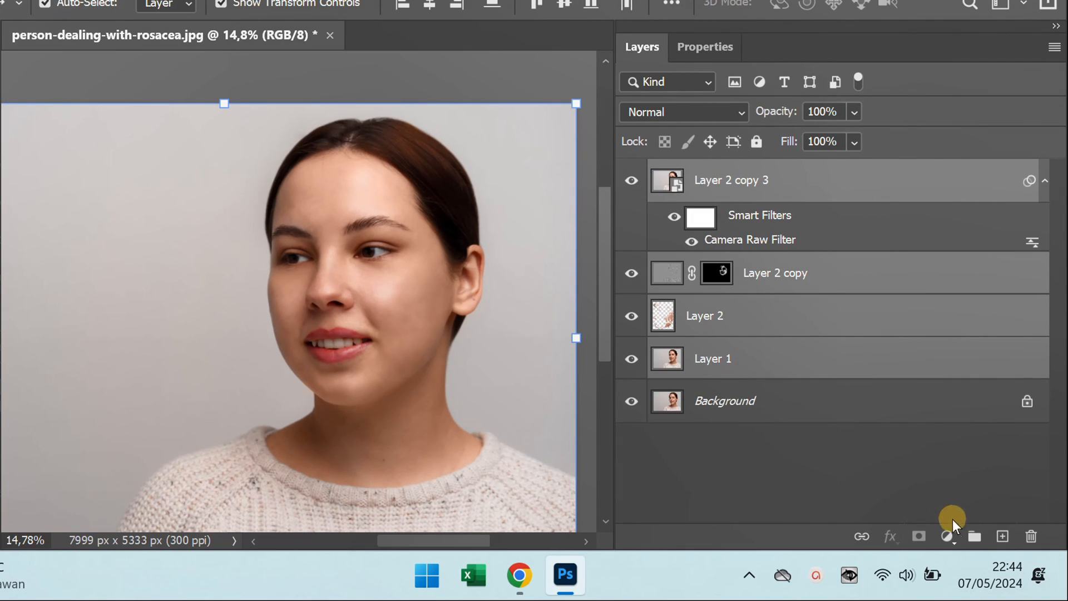
{"action": "left_click", "coordinate": [973, 538]}
{"action": "left_click", "coordinate": [672, 288]}
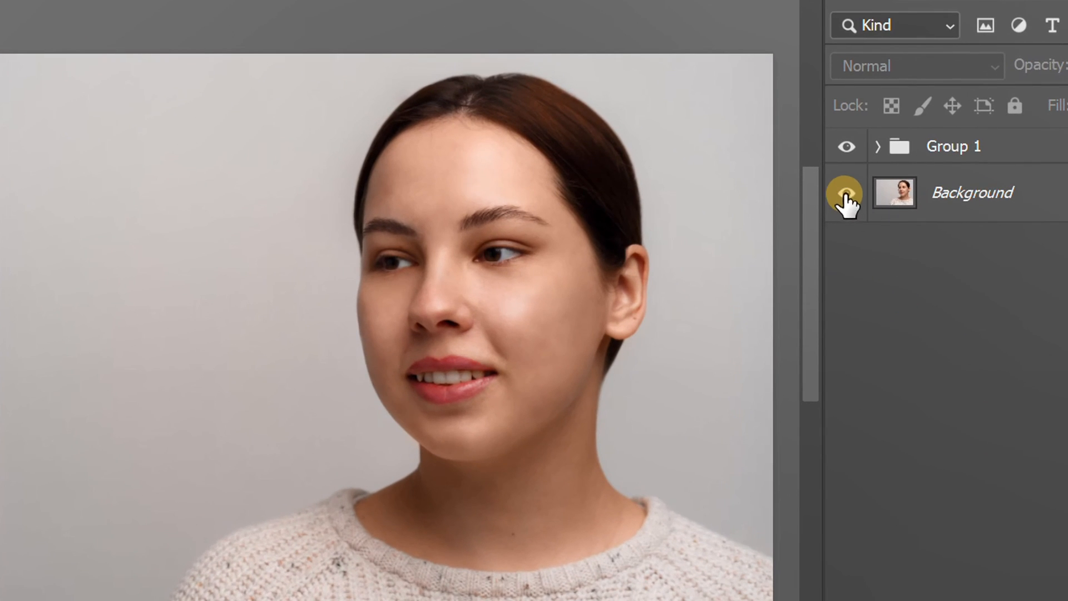
Toggle the visibility of Group 1 to compare the portrait before and after retouching
{"action": "left_click", "coordinate": [847, 146]}
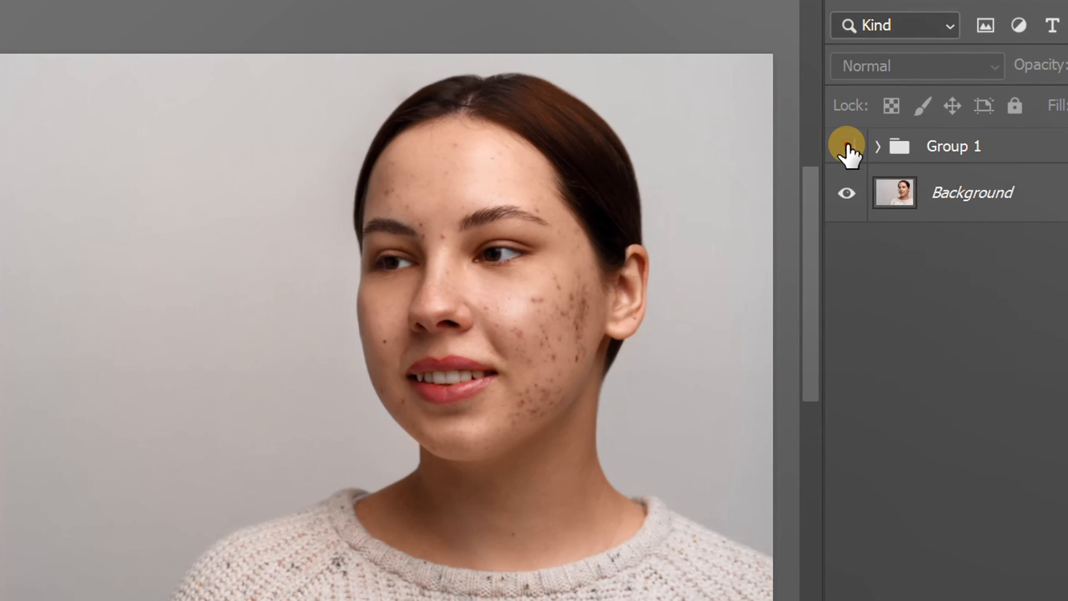
{"action": "left_click", "coordinate": [846, 146]}
{"action": "left_click", "coordinate": [846, 147]}
{"action": "left_click", "coordinate": [847, 146]}
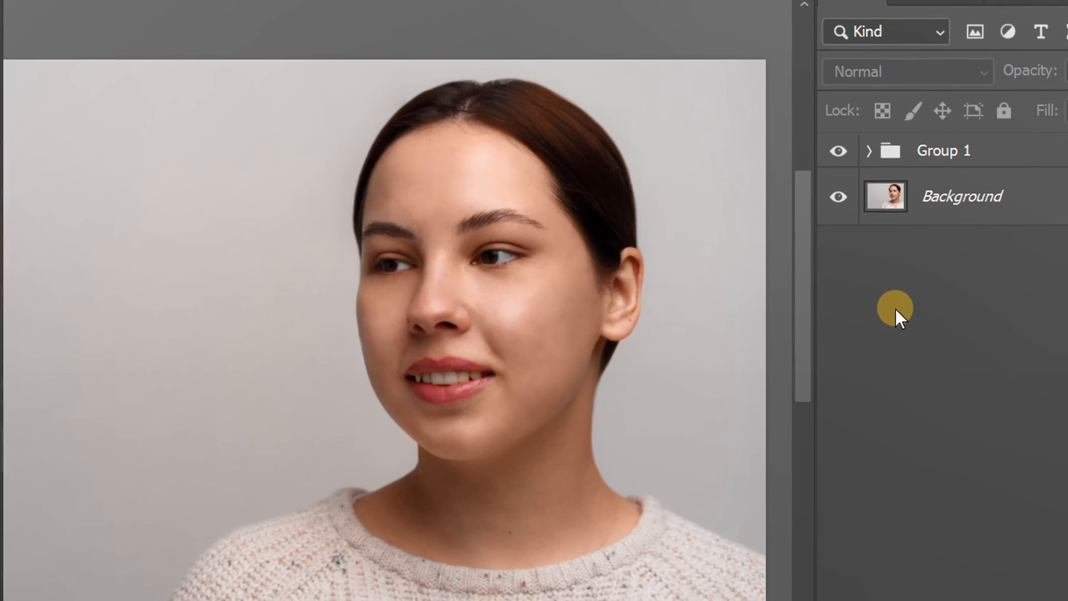